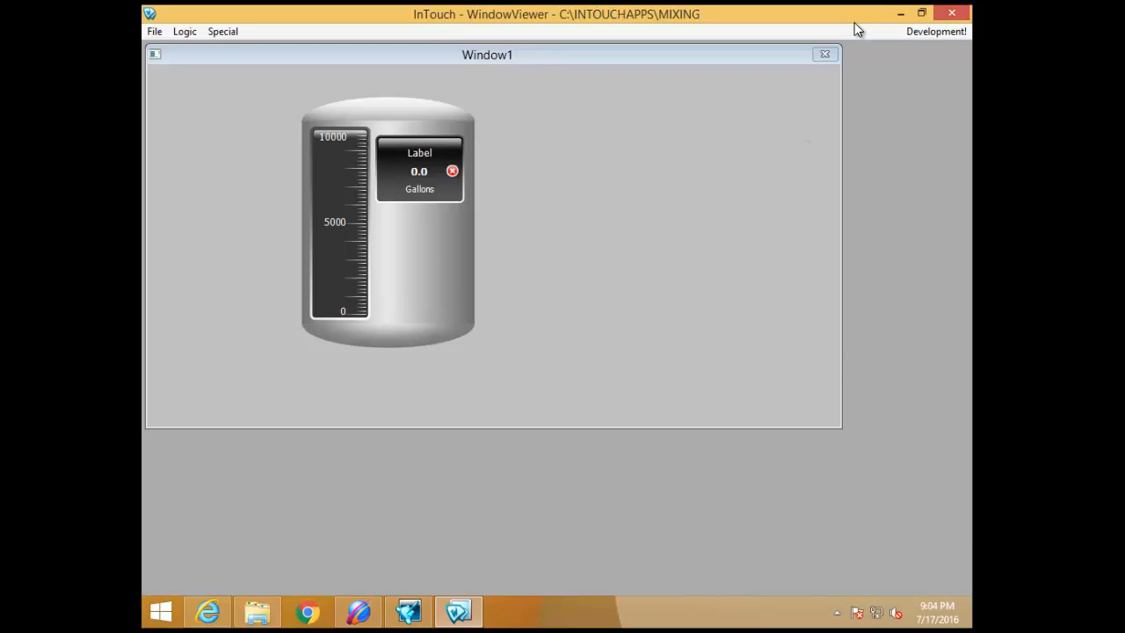
Step: Minimize the runtime viewer and browse the WW Client and Utilities folders of the Software Archive page in the web browser
{"action": "left_click", "coordinate": [901, 14]}
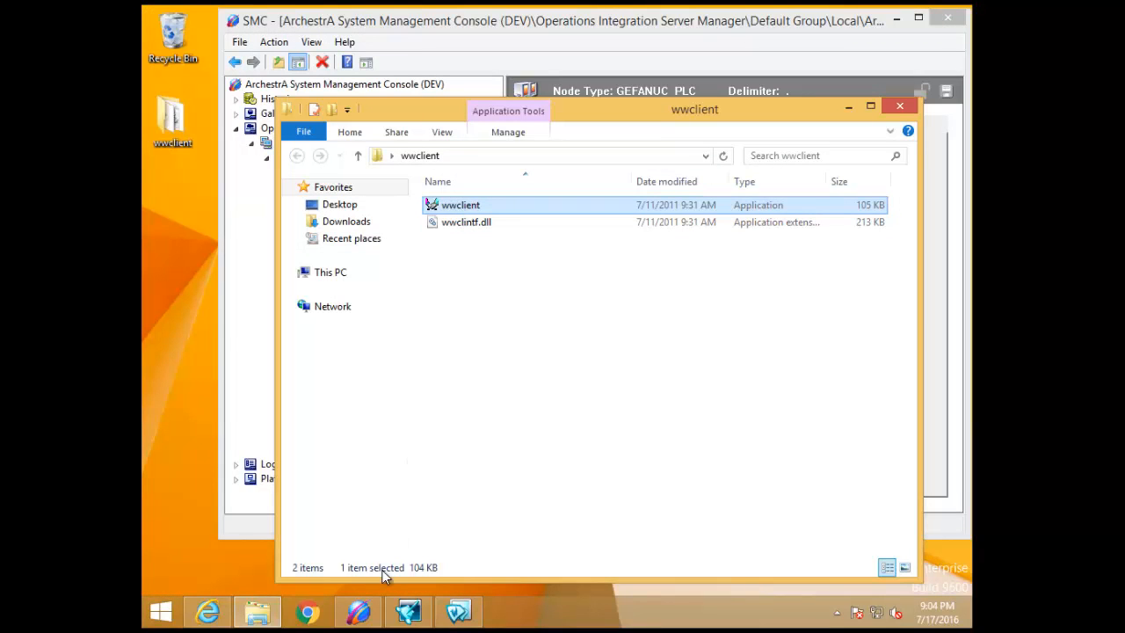
{"action": "left_click", "coordinate": [217, 622]}
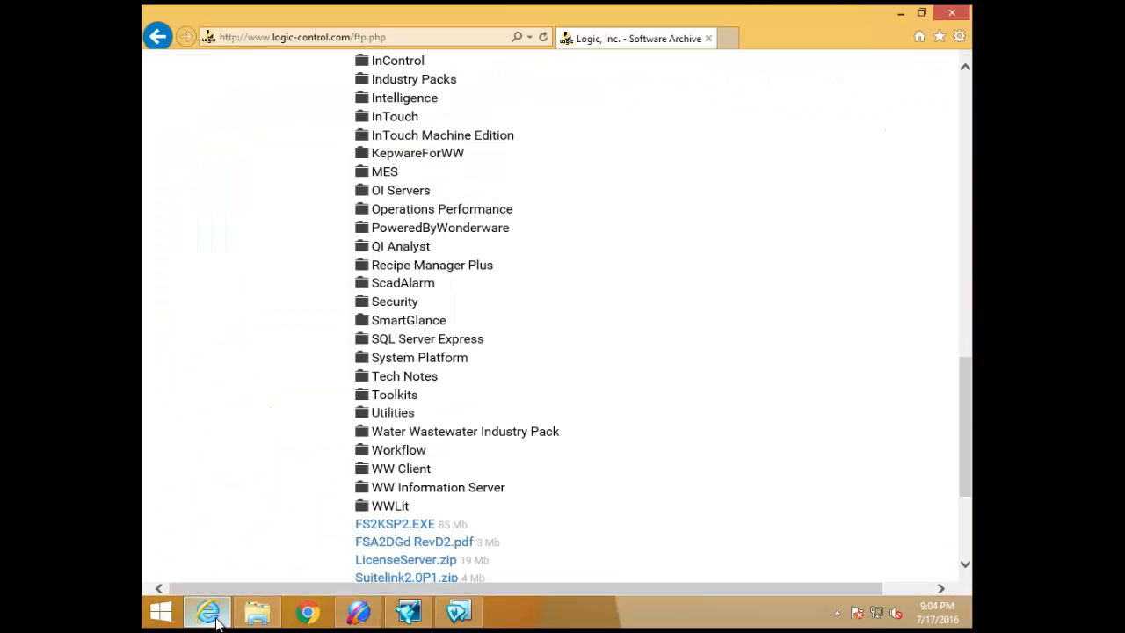
{"action": "left_click_drag", "start_coordinate": [962, 388], "coordinate": [966, 88]}
{"action": "mouse_move", "coordinate": [747, 135]}
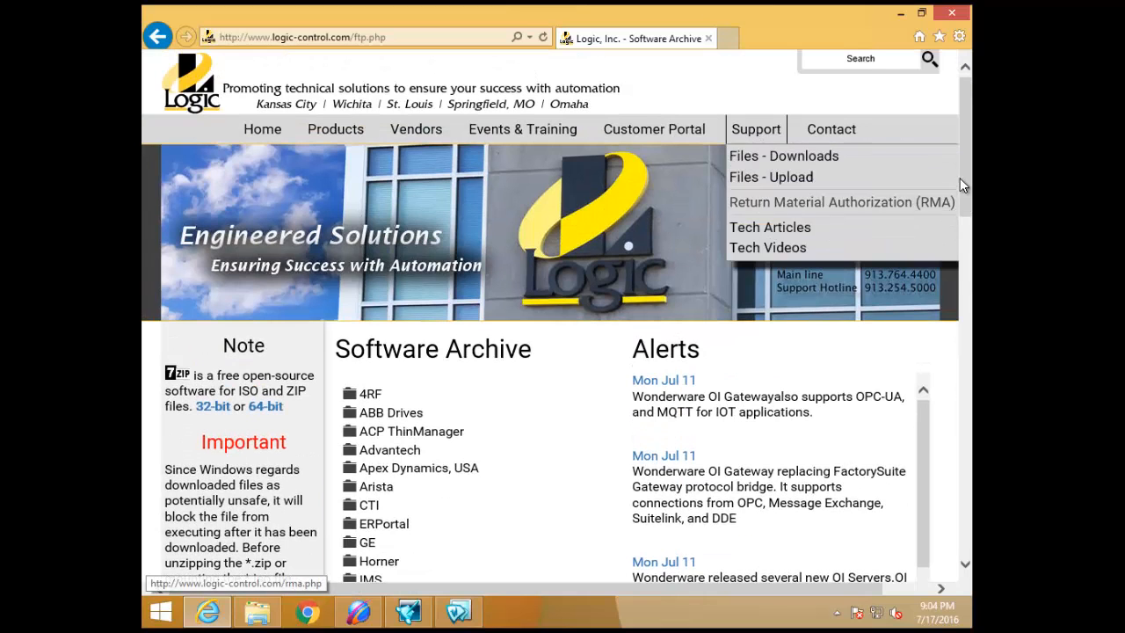
{"action": "left_click_drag", "start_coordinate": [963, 191], "coordinate": [956, 474]}
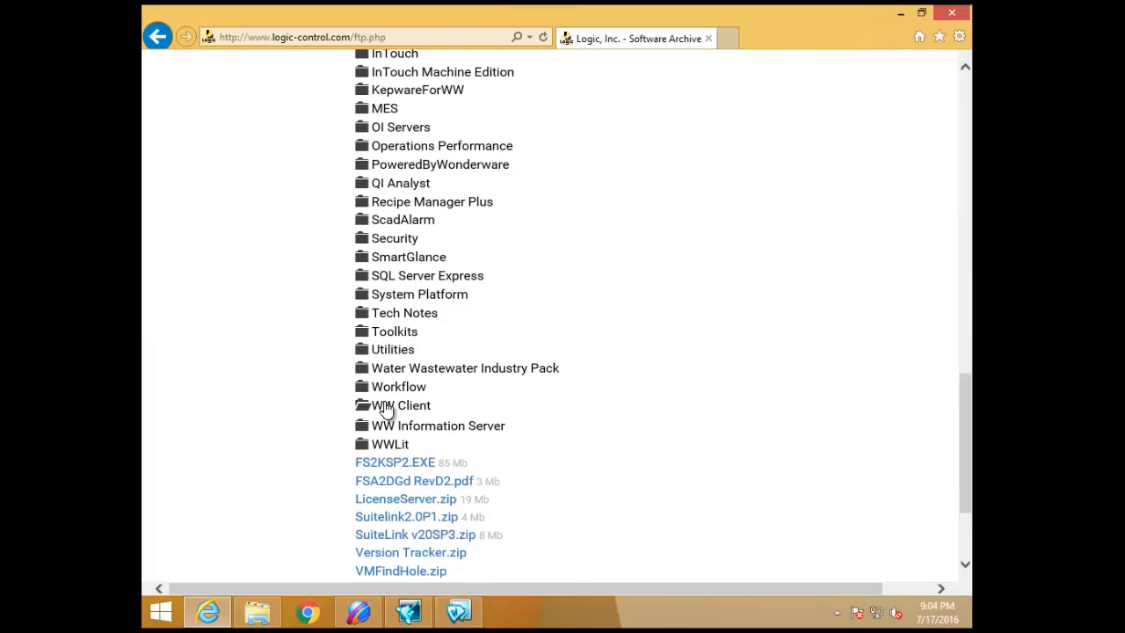
{"action": "left_click", "coordinate": [384, 406]}
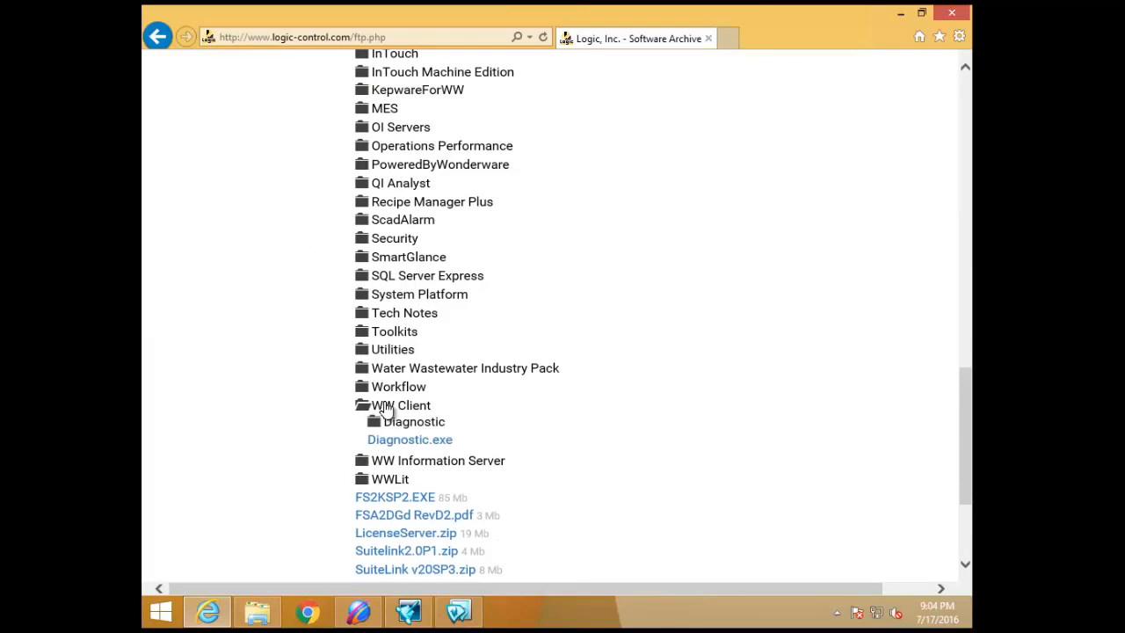
{"action": "left_click", "coordinate": [390, 350]}
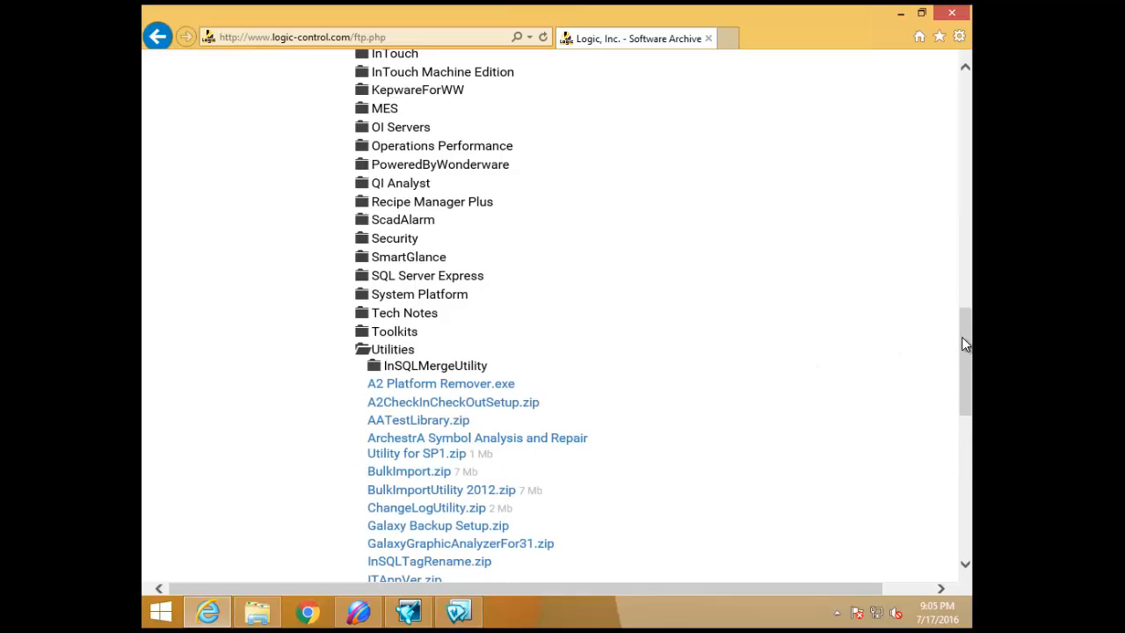
{"action": "left_click_drag", "start_coordinate": [961, 336], "coordinate": [962, 427]}
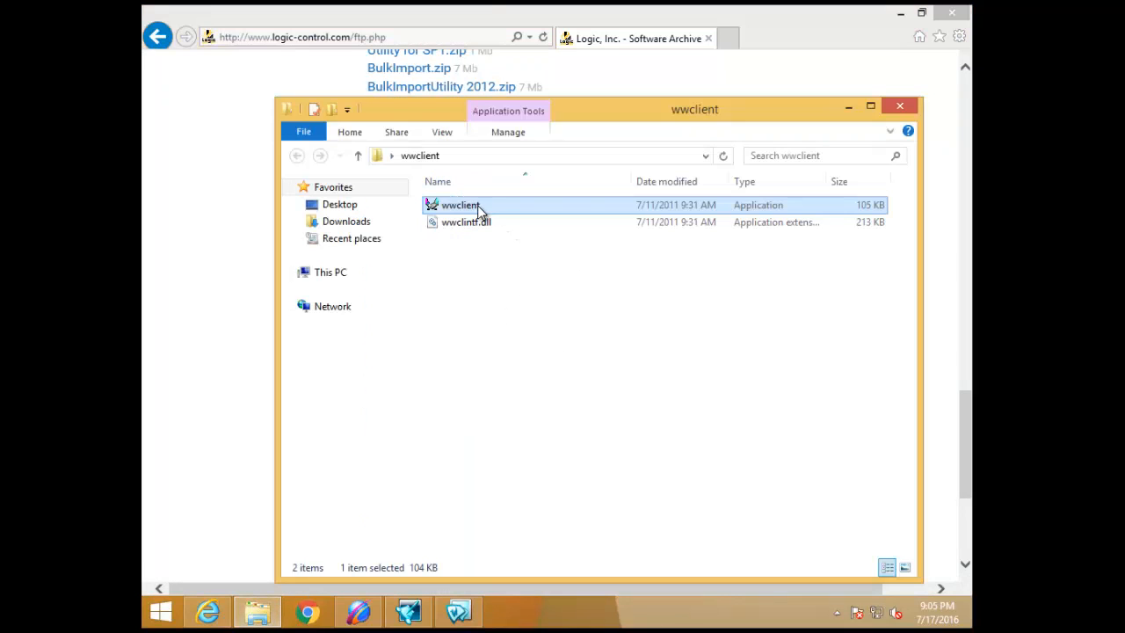
Step: Launch the wwclient application from the wwclient folder and start creating a new connection in Wonderware Client
{"action": "double_click", "coordinate": [477, 204]}
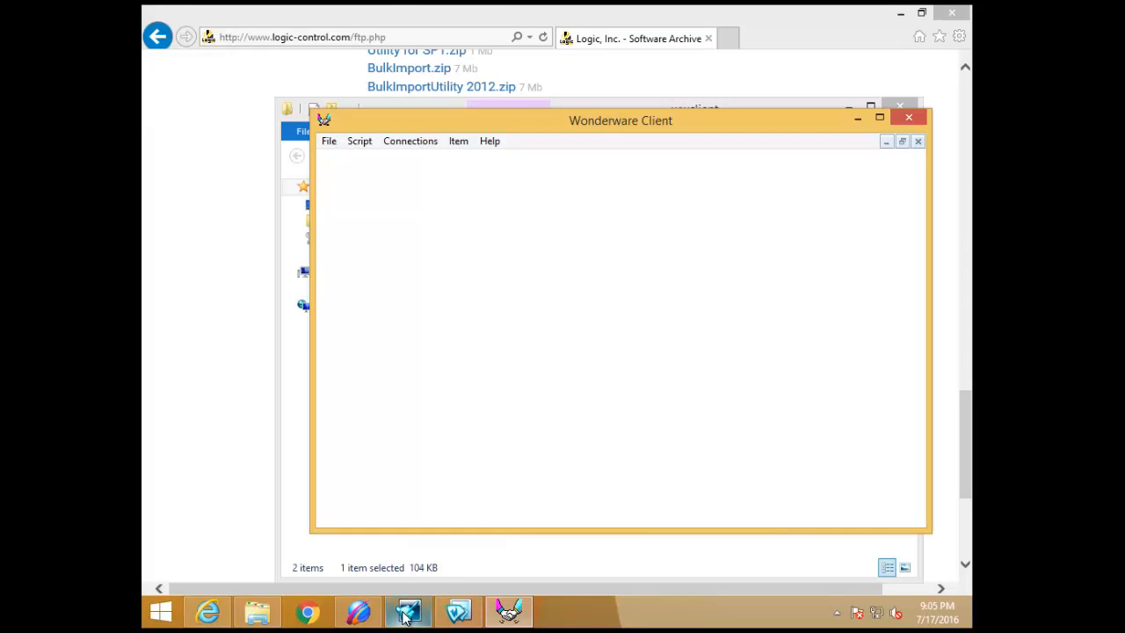
{"action": "mouse_move", "coordinate": [405, 617]}
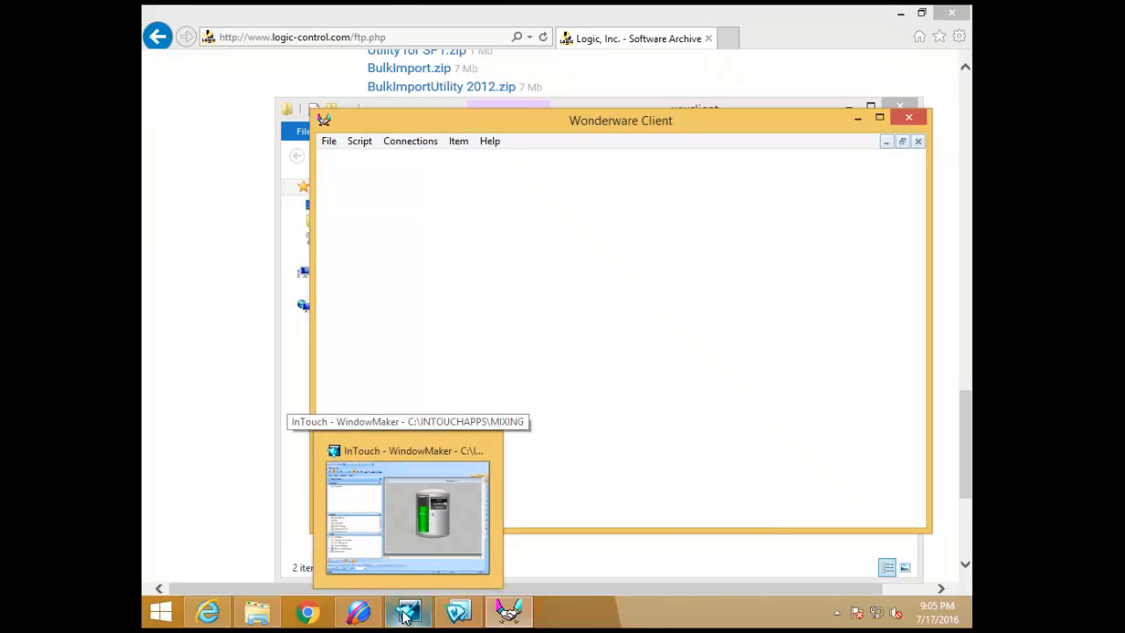
{"action": "left_click", "coordinate": [413, 142]}
{"action": "left_click", "coordinate": [421, 160]}
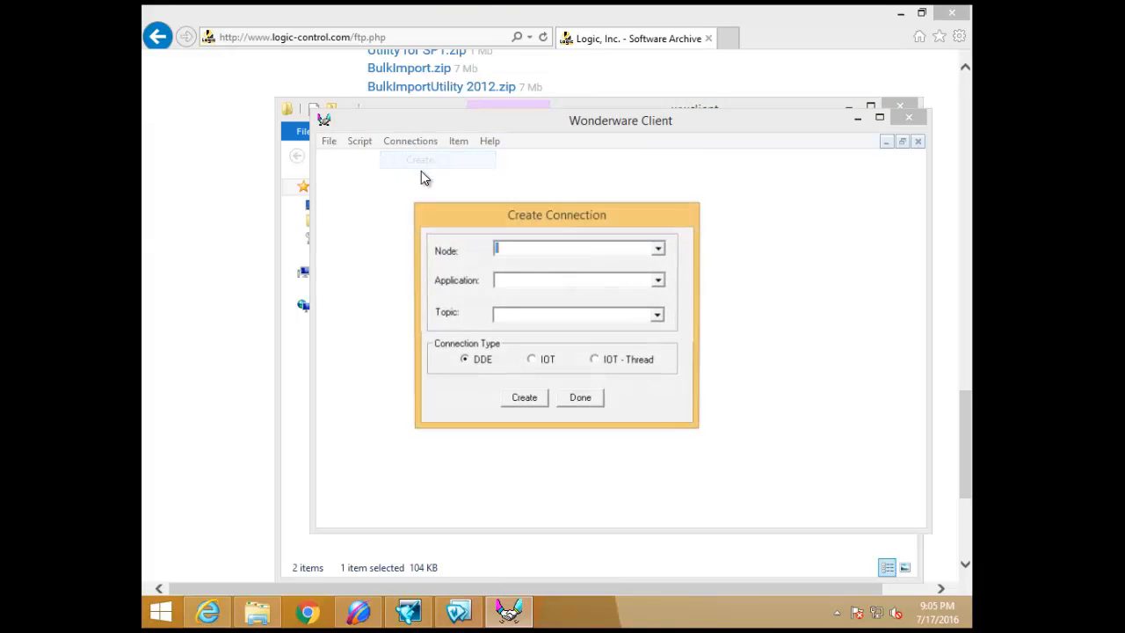
Step: Switch to InTouch WindowMaker and open the Mixer1 access name for modification
{"action": "mouse_move", "coordinate": [407, 612]}
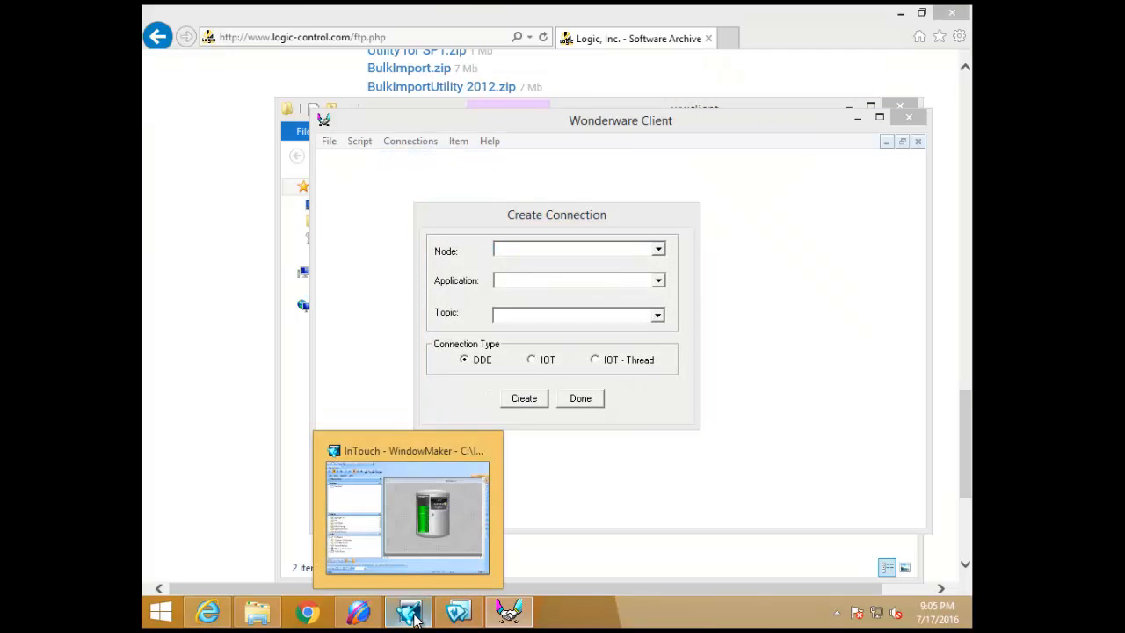
{"action": "left_click", "coordinate": [459, 505]}
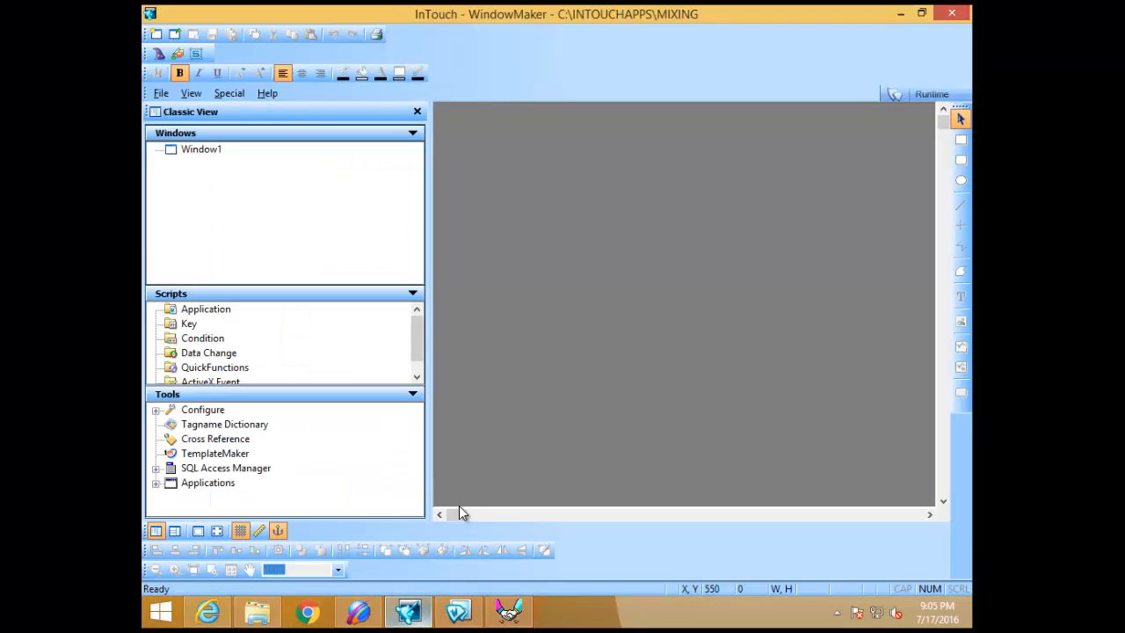
{"action": "left_click", "coordinate": [230, 93]}
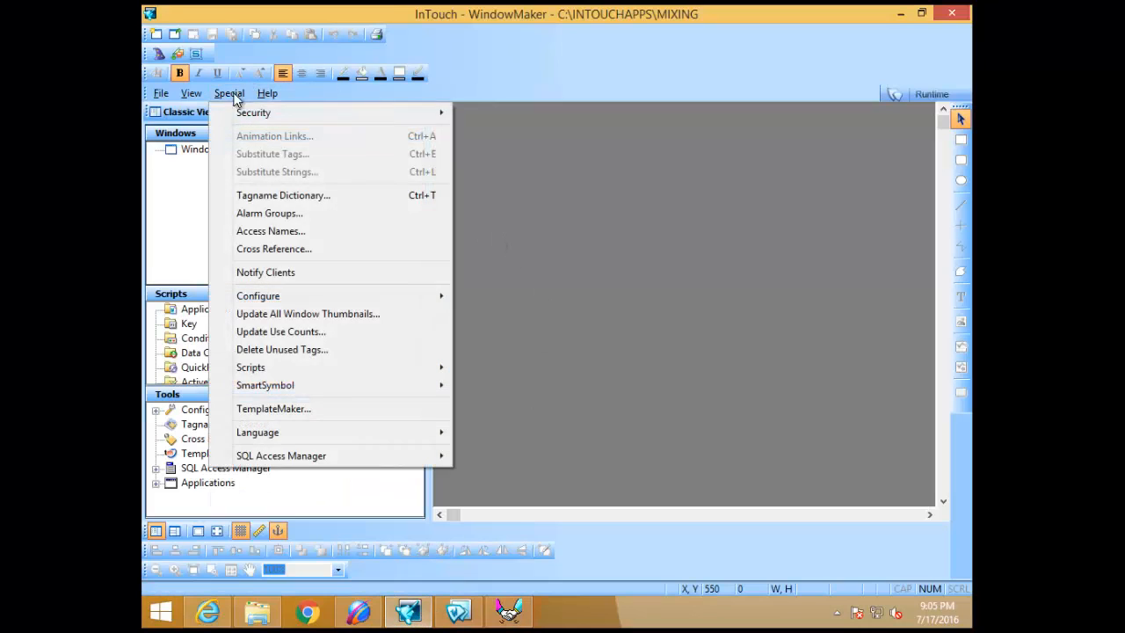
{"action": "left_click", "coordinate": [269, 231]}
{"action": "left_click", "coordinate": [435, 285]}
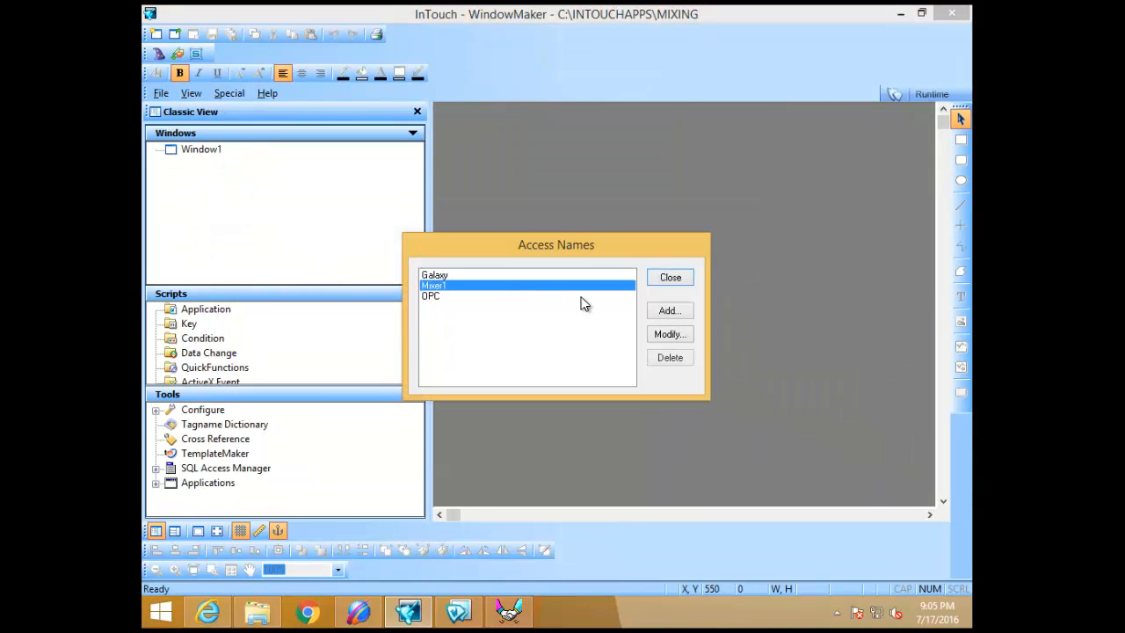
{"action": "left_click", "coordinate": [669, 334]}
Step: Copy the node name Dev from the Mixer1 access name into the Node field of the Wonderware Client connection
{"action": "left_click_drag", "start_coordinate": [459, 249], "coordinate": [386, 247]}
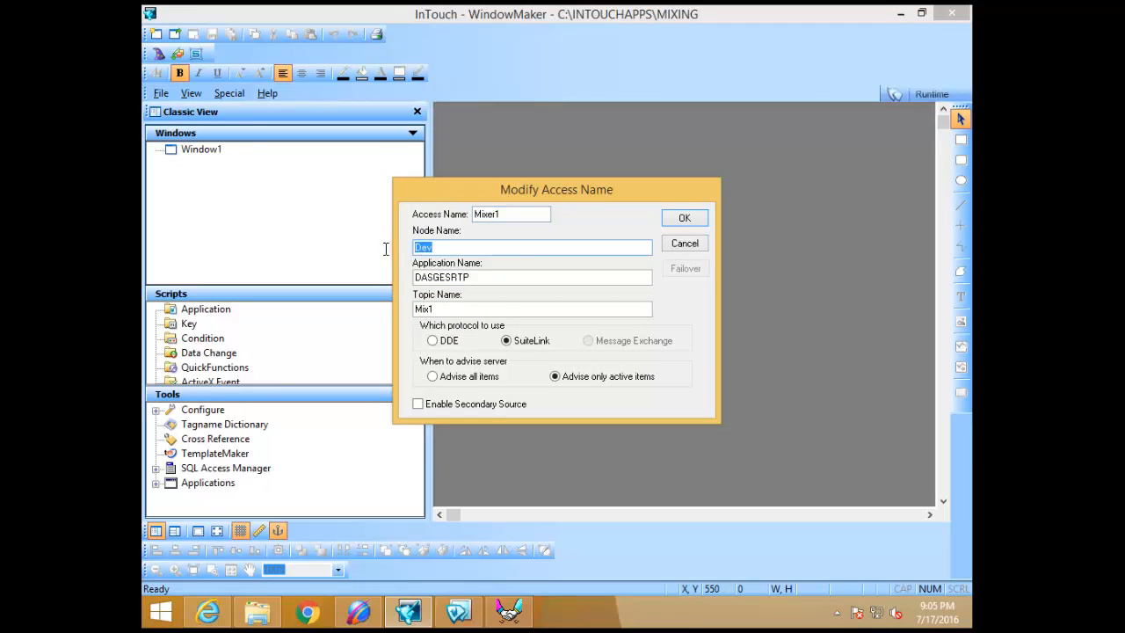
{"action": "right_click", "coordinate": [425, 249]}
{"action": "left_click", "coordinate": [462, 299]}
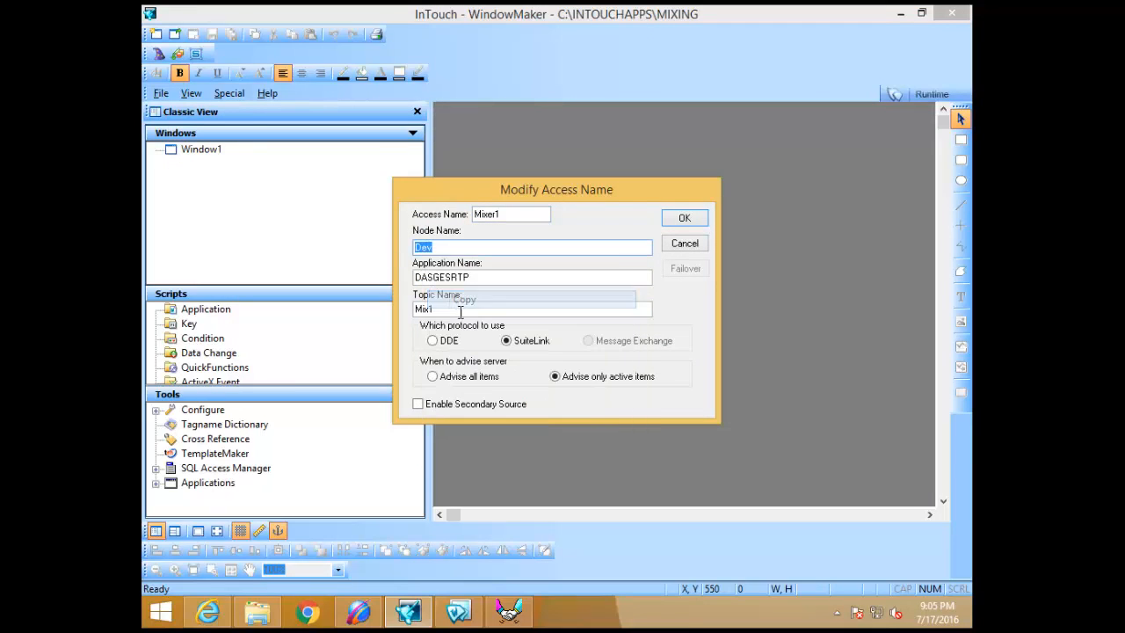
{"action": "left_click", "coordinate": [508, 612]}
{"action": "right_click", "coordinate": [527, 250]}
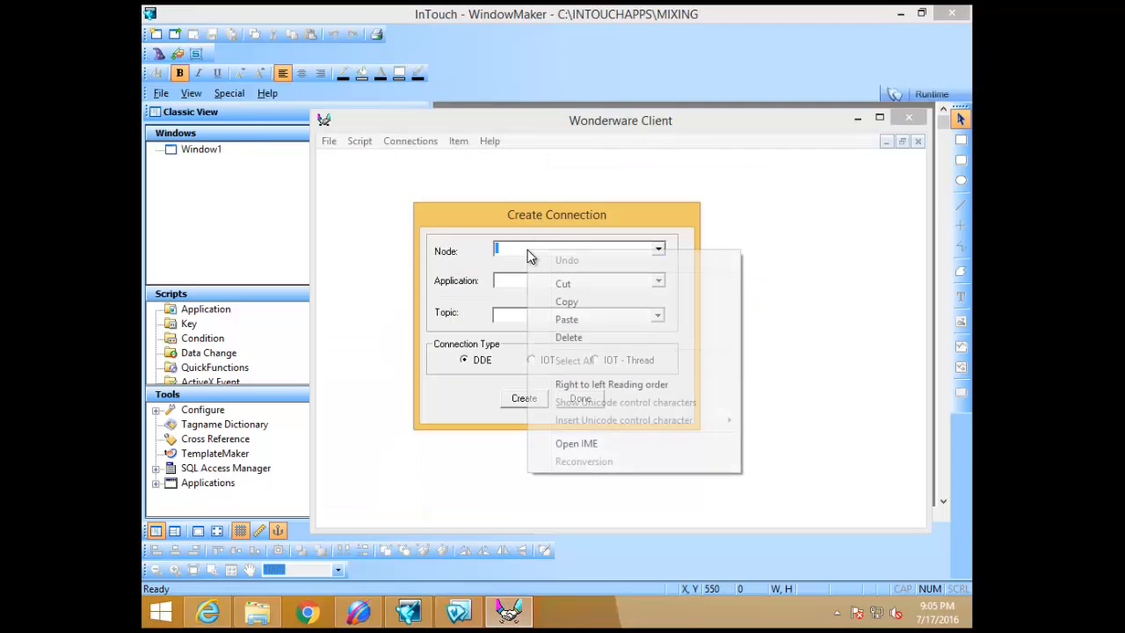
{"action": "left_click", "coordinate": [567, 320]}
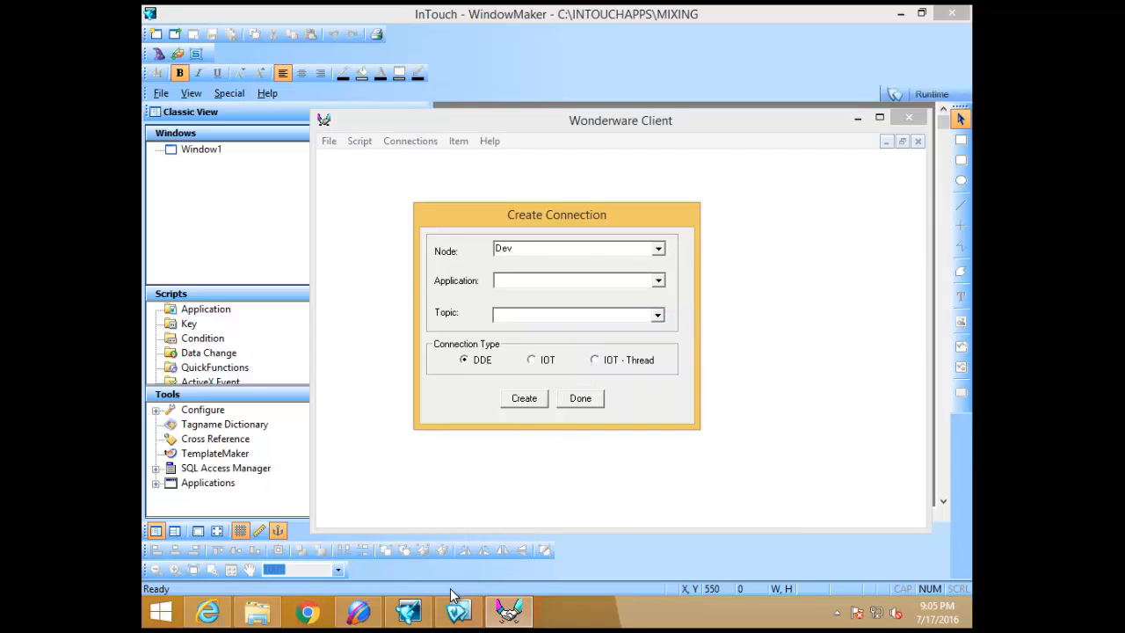
Step: Copy the application name DASGESRTP from WindowMaker's access name into the Application field of the Wonderware Client connection
{"action": "left_click", "coordinate": [408, 612]}
{"action": "left_click_drag", "start_coordinate": [474, 277], "coordinate": [397, 282]}
{"action": "right_click", "coordinate": [454, 279]}
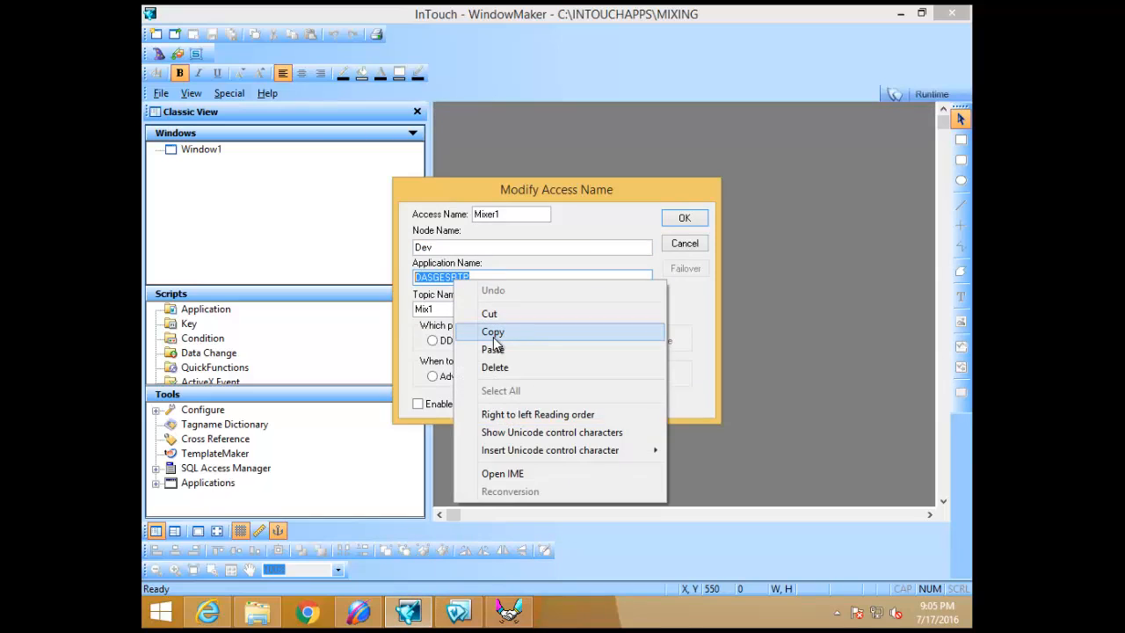
{"action": "left_click", "coordinate": [494, 331]}
{"action": "left_click", "coordinate": [504, 624]}
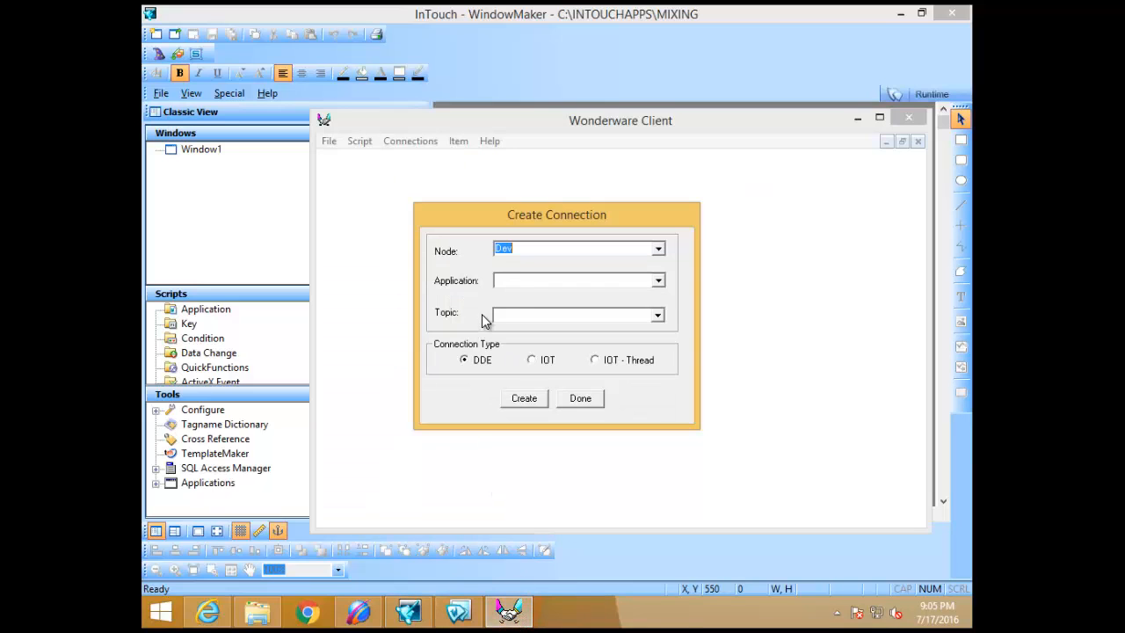
{"action": "left_click", "coordinate": [506, 286]}
{"action": "right_click", "coordinate": [517, 287]}
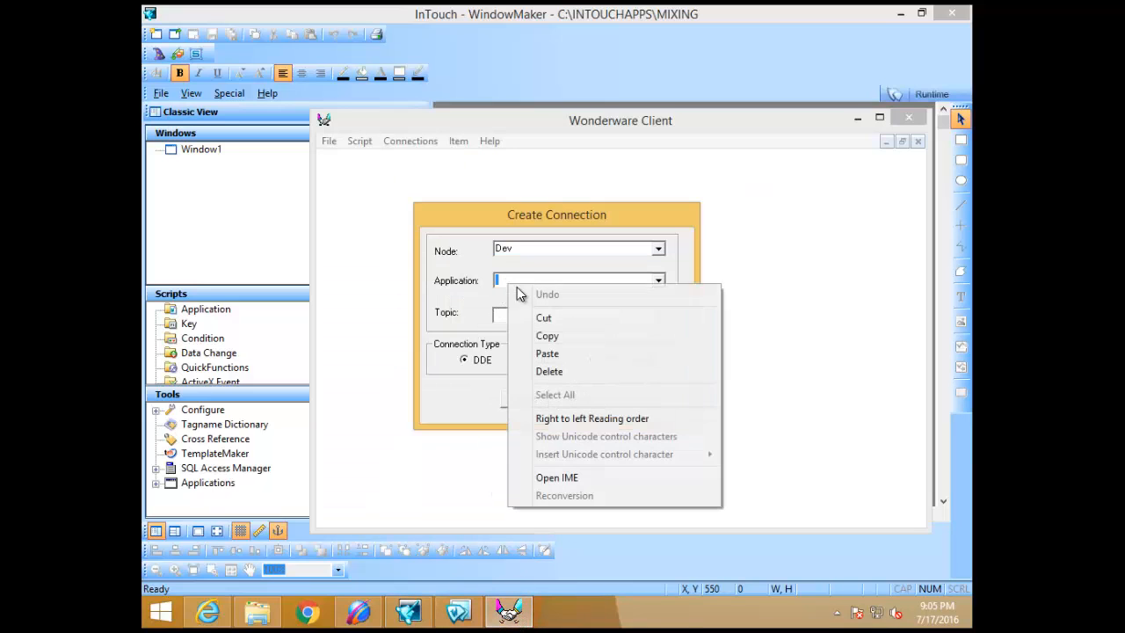
{"action": "left_click", "coordinate": [543, 353]}
Step: Copy the topic name Mix1 from WindowMaker's access name into the Topic field of the Wonderware Client connection
{"action": "left_click", "coordinate": [408, 612]}
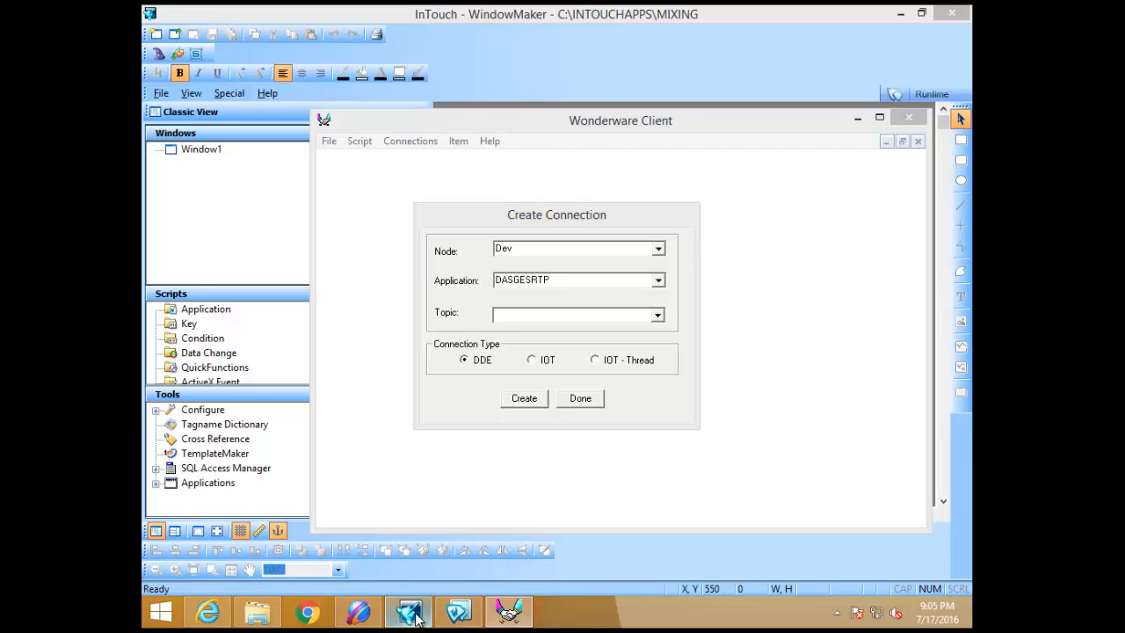
{"action": "left_click", "coordinate": [441, 306]}
{"action": "left_click_drag", "start_coordinate": [441, 307], "coordinate": [407, 311]}
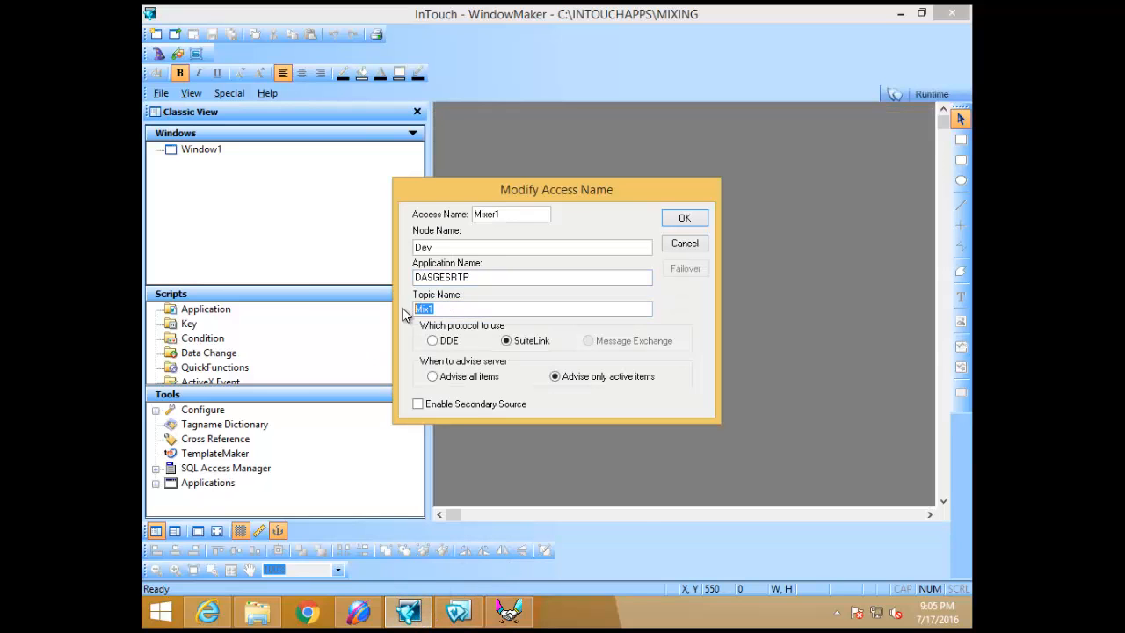
{"action": "right_click", "coordinate": [426, 313]}
{"action": "left_click", "coordinate": [466, 359]}
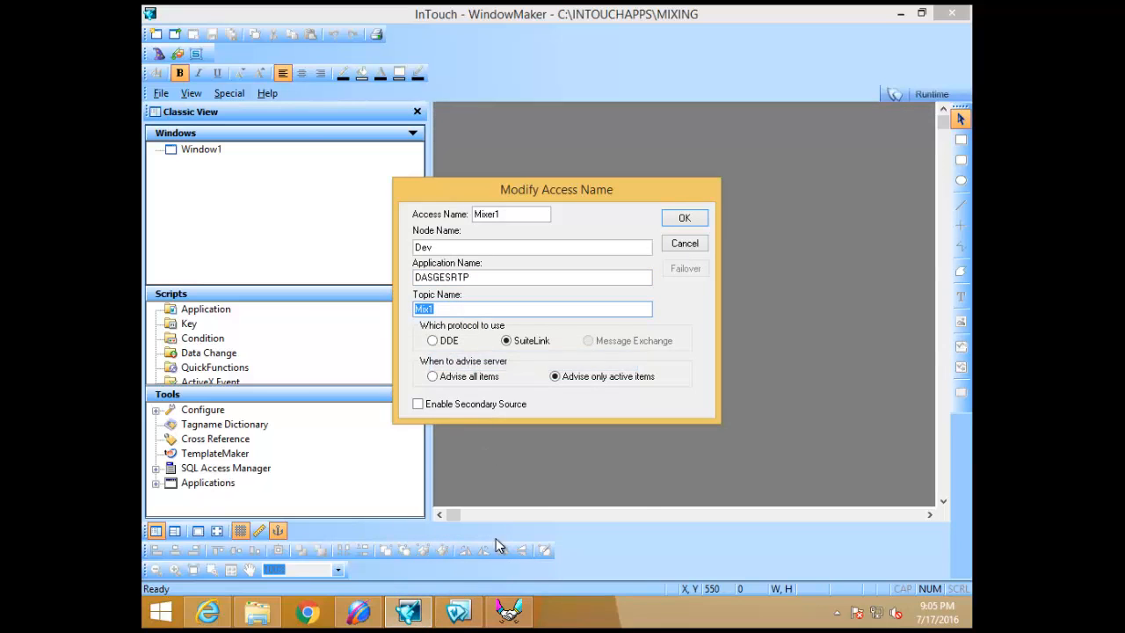
{"action": "left_click", "coordinate": [508, 615]}
{"action": "left_click", "coordinate": [494, 314]}
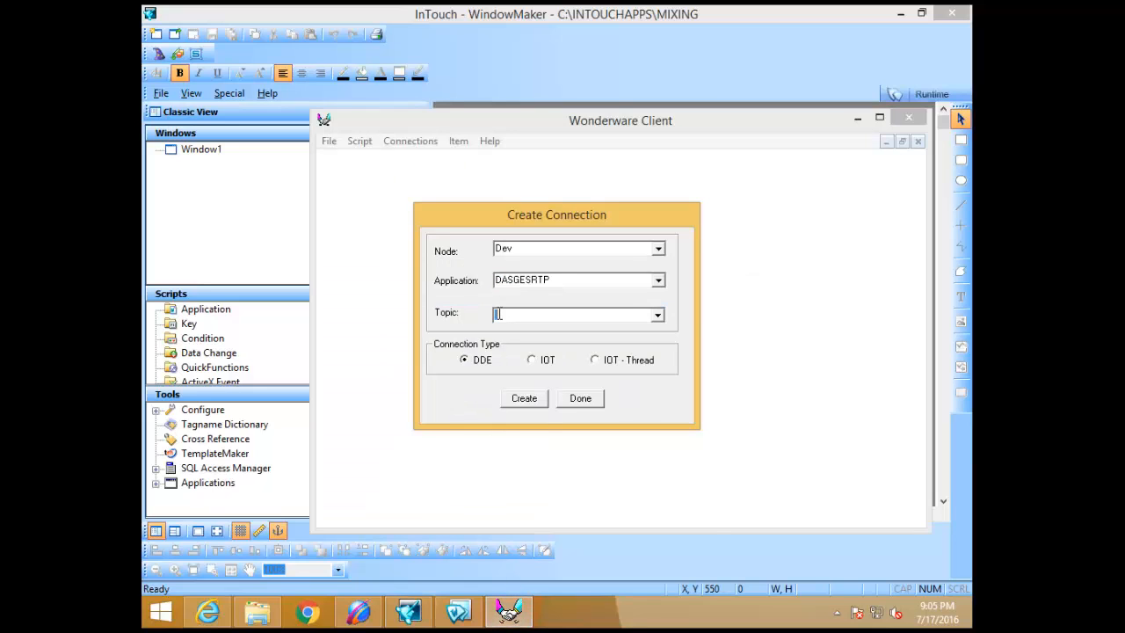
{"action": "right_click", "coordinate": [498, 317]}
{"action": "left_click", "coordinate": [537, 382]}
Step: Copy the device group name of Mixer1 from the System Management Console and paste it over the topic name of WindowMaker's Mixer1 access name
{"action": "left_click", "coordinate": [355, 618]}
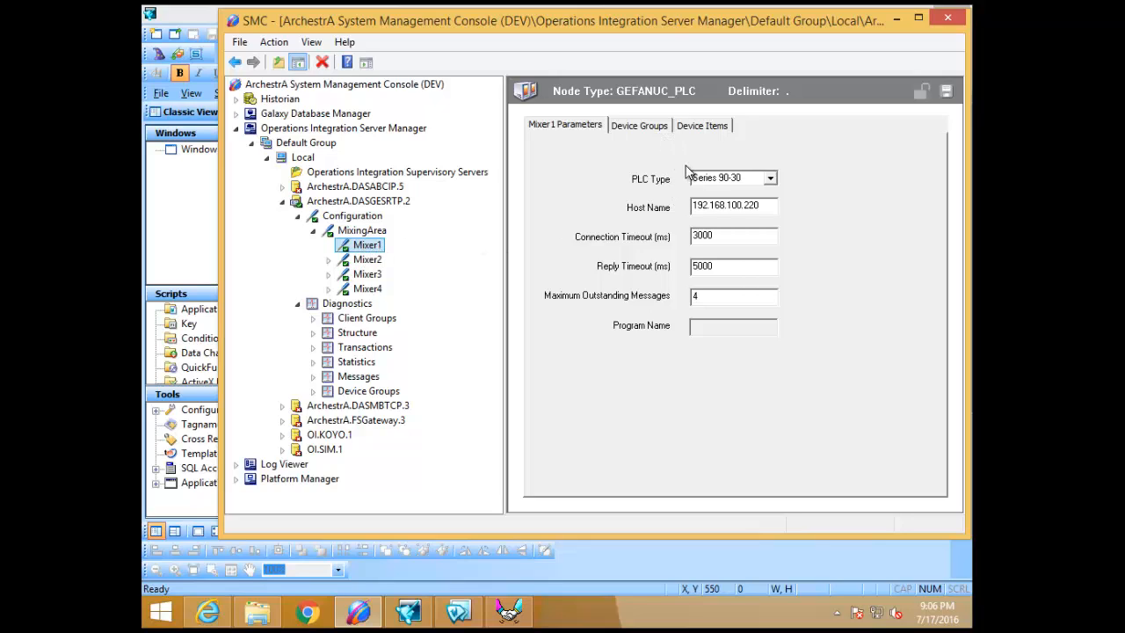
{"action": "left_click", "coordinate": [650, 129]}
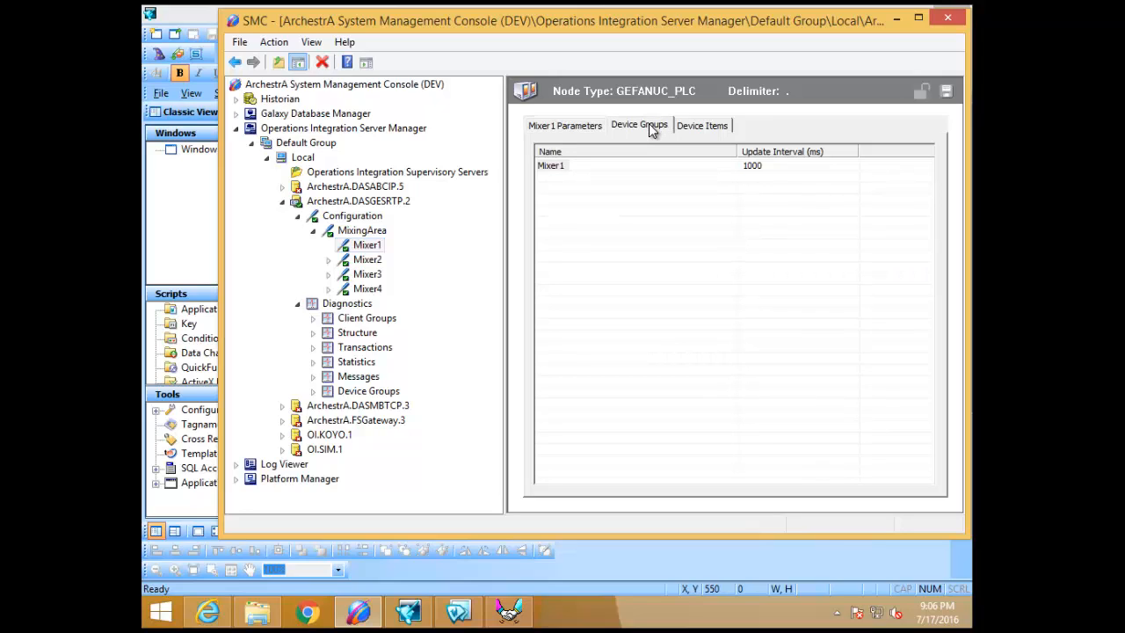
{"action": "left_click", "coordinate": [549, 169]}
{"action": "left_click", "coordinate": [549, 166]}
{"action": "right_click", "coordinate": [556, 166]}
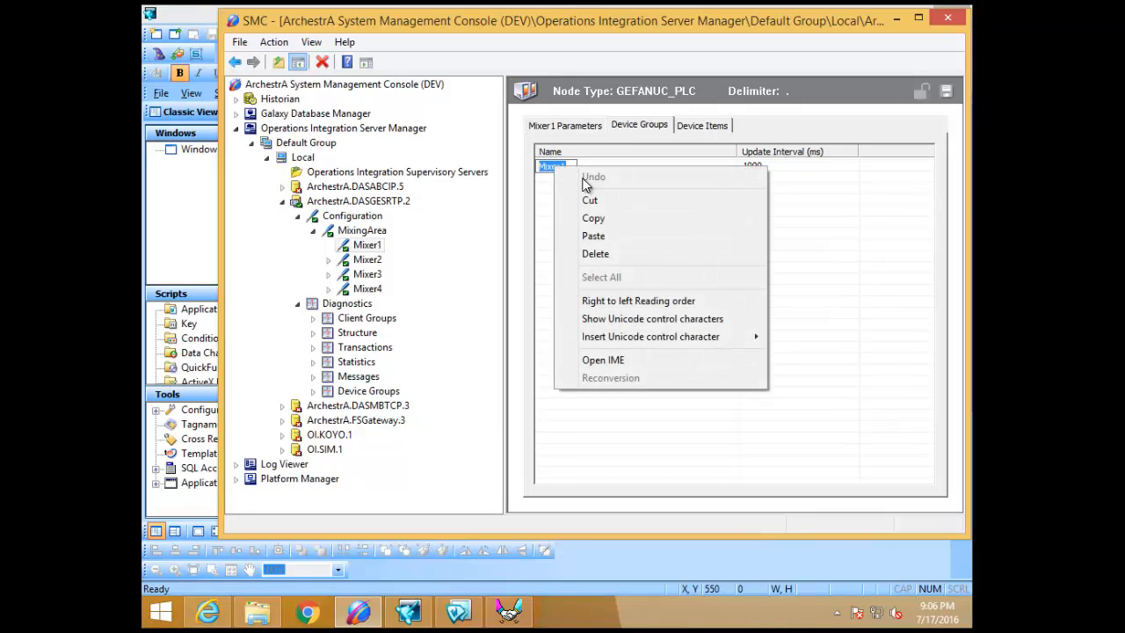
{"action": "left_click", "coordinate": [620, 219]}
{"action": "left_click", "coordinate": [408, 610]}
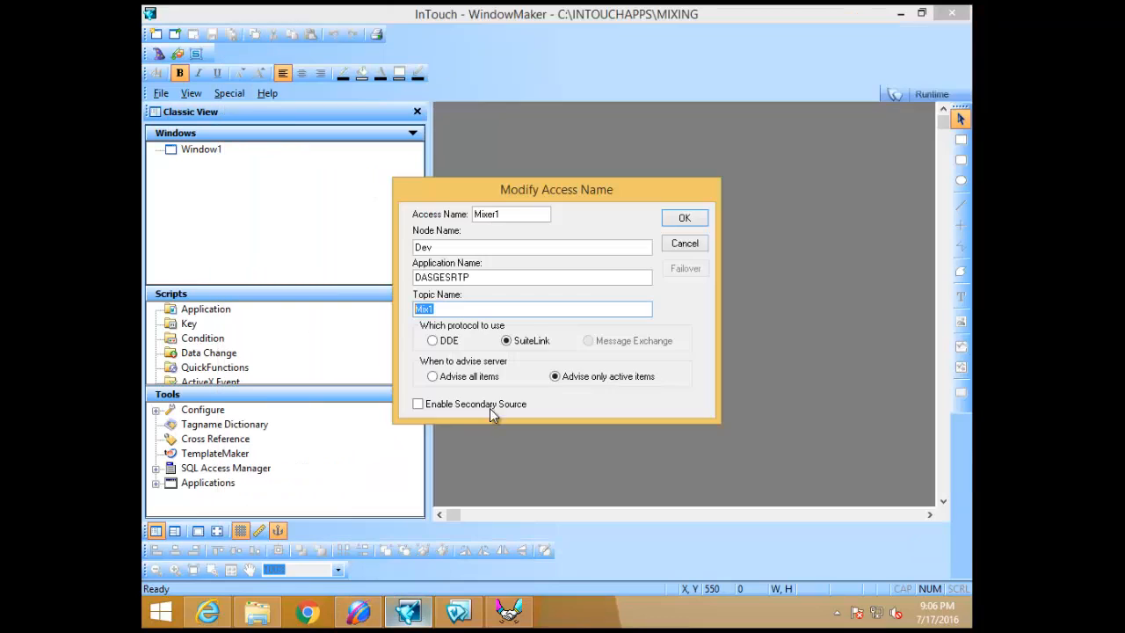
{"action": "right_click", "coordinate": [424, 309]}
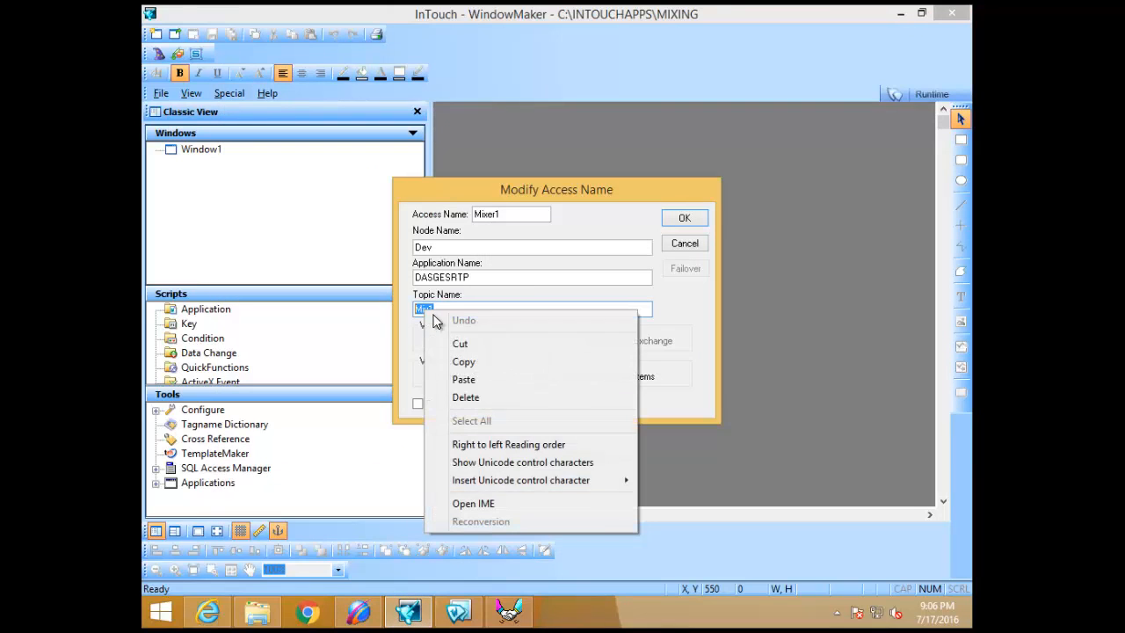
{"action": "left_click", "coordinate": [463, 380]}
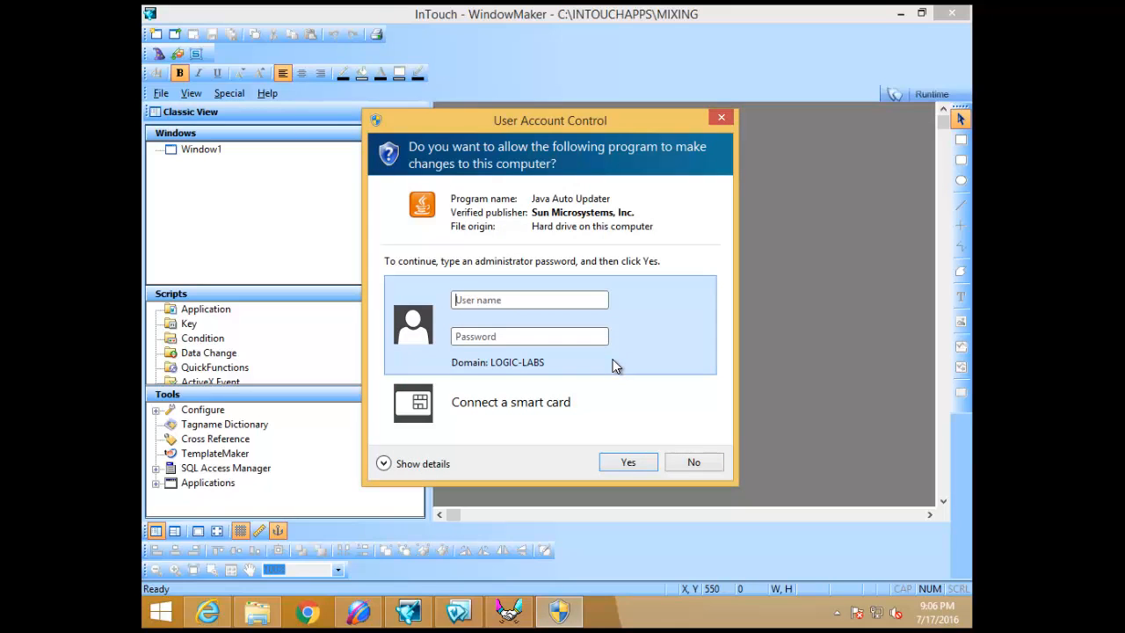
Step: Authorize the Java Auto Updater by entering the local administrator's user name and the account password
{"action": "type", "text": ".\\Administrator"}
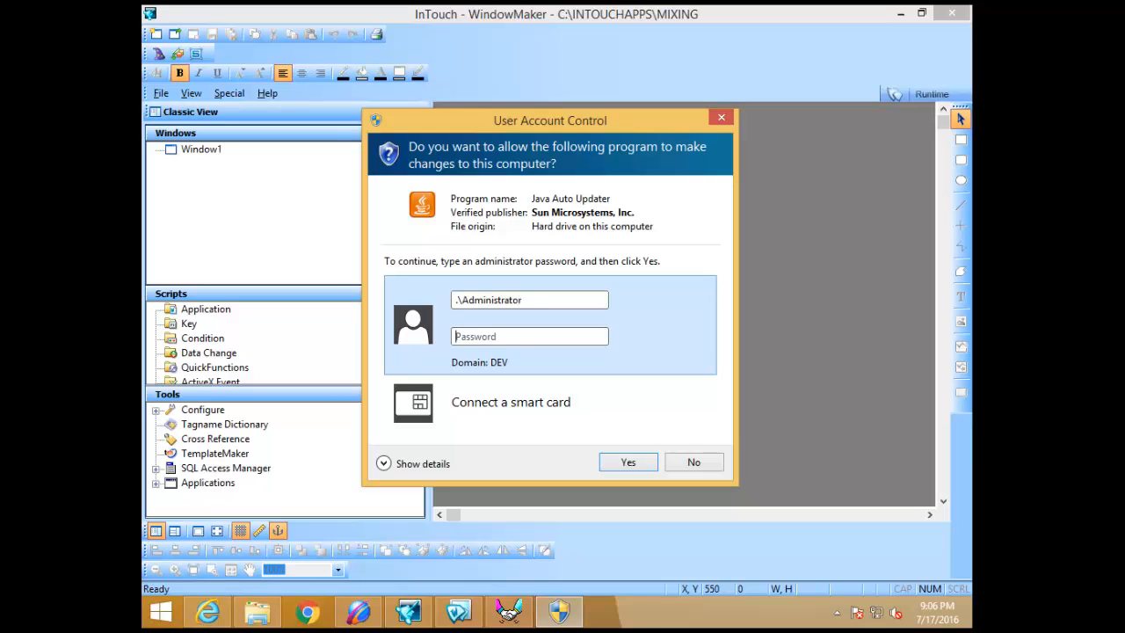
{"action": "type", "text": "•"}
{"action": "key", "text": "Return"}
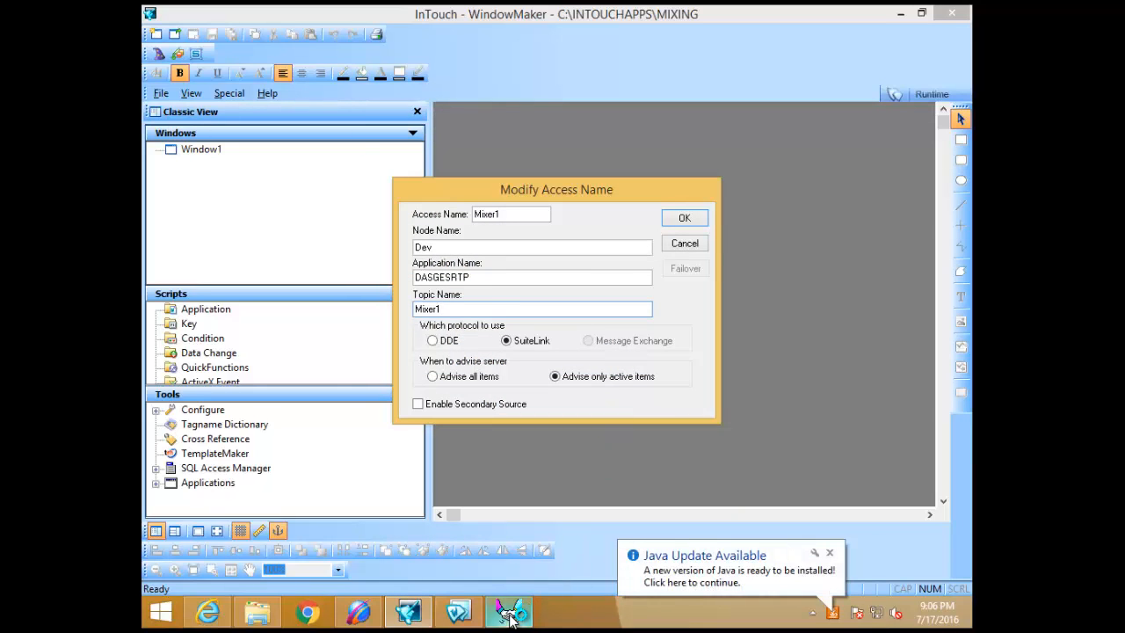
Step: Switch to Wonderware Client and set the new connection's topic to Mixer1
{"action": "left_click", "coordinate": [508, 611]}
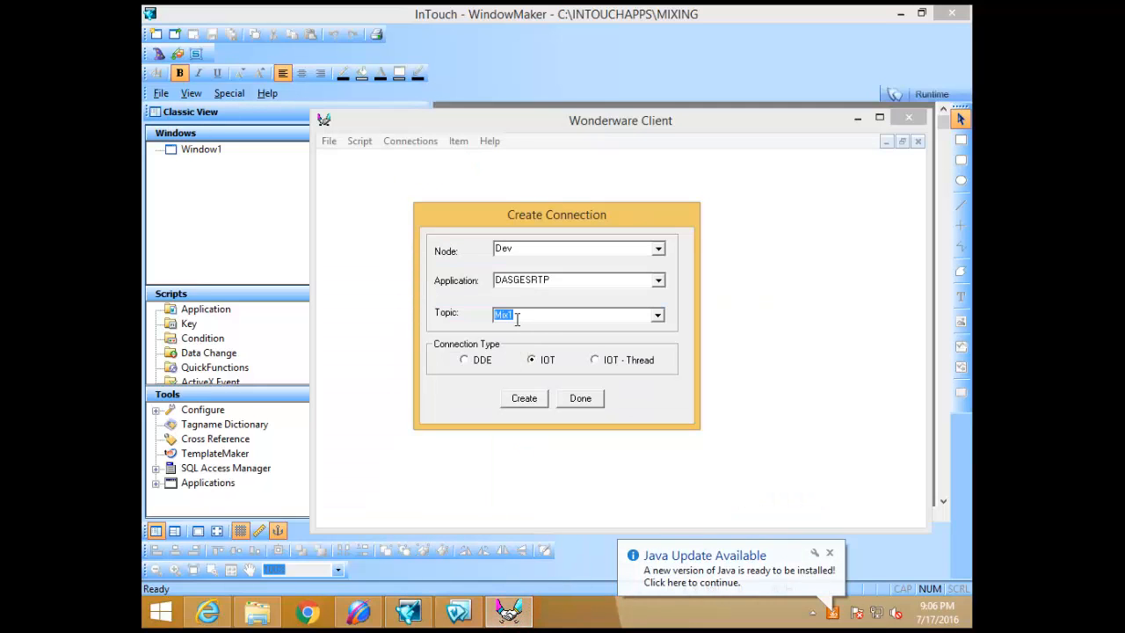
{"action": "type", "text": "Mixer"}
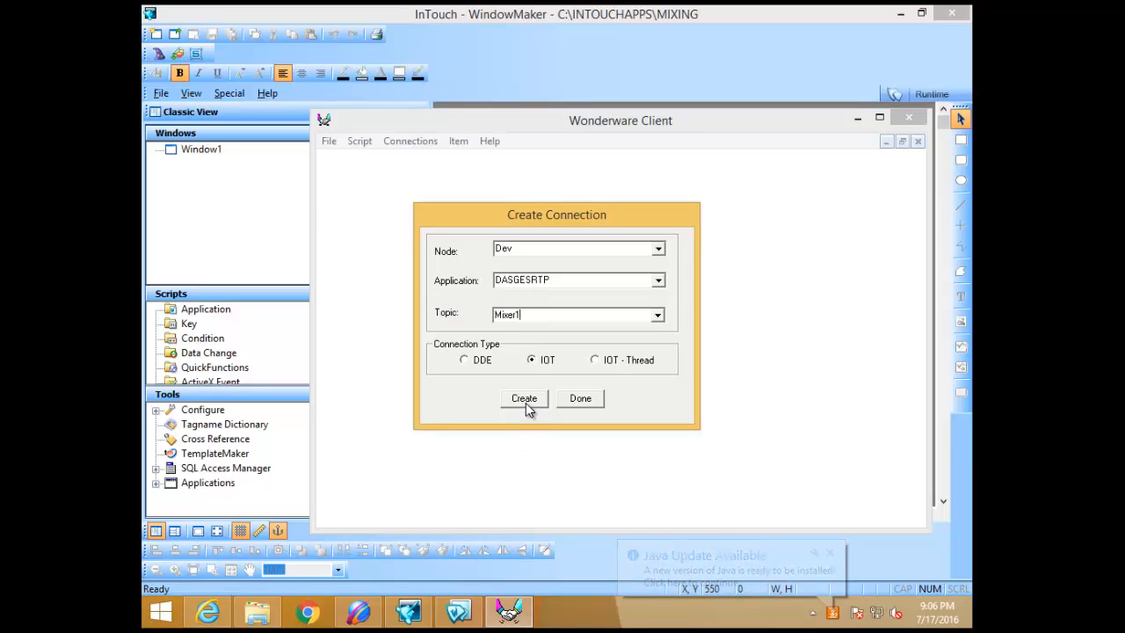
Step: Create the IOT connection to node Dev, application DASGESRTP, topic Mixer1, and close the connection dialog
{"action": "left_click", "coordinate": [526, 402]}
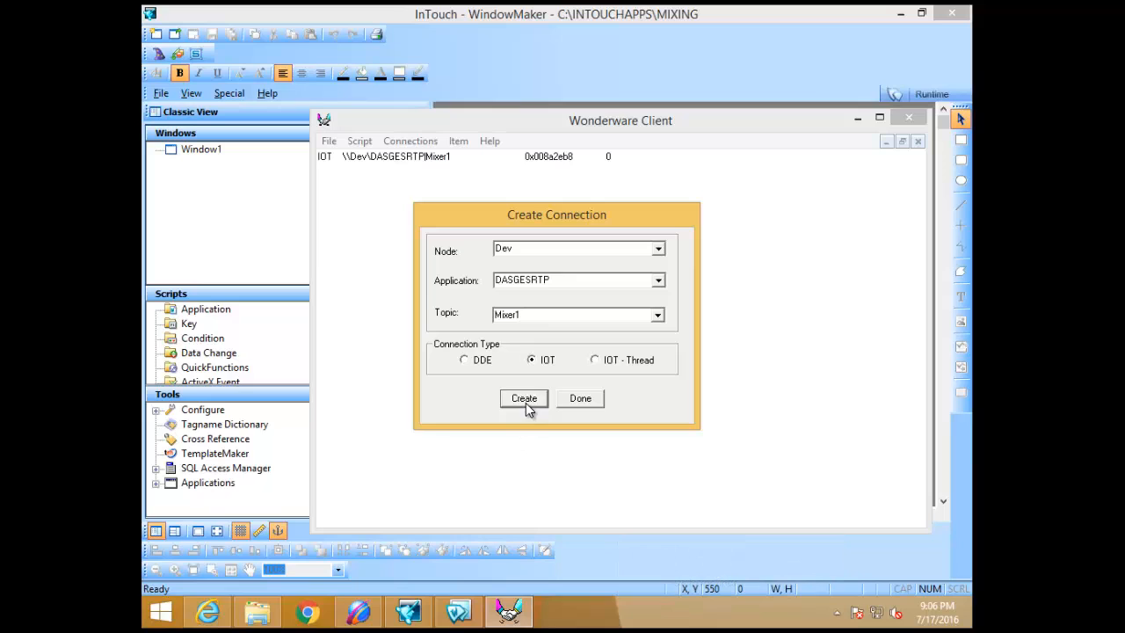
{"action": "left_click", "coordinate": [580, 400]}
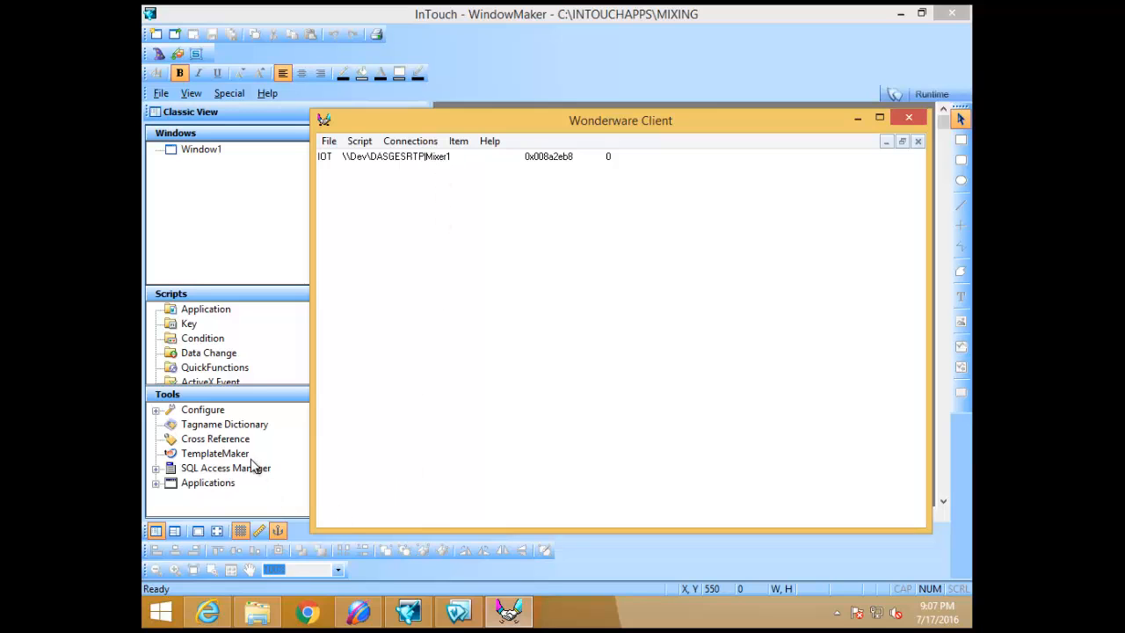
Step: Switch to WindowMaker, save the modified Mixer1 access name and close the access name list
{"action": "left_click", "coordinate": [244, 432]}
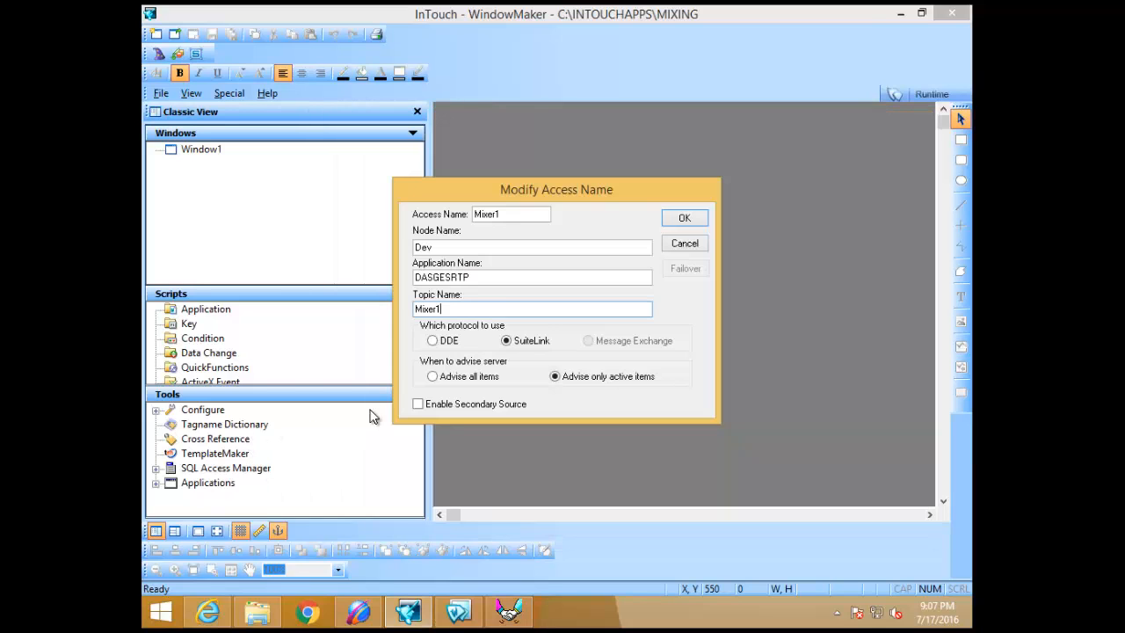
{"action": "left_click", "coordinate": [689, 221]}
{"action": "left_click", "coordinate": [670, 278]}
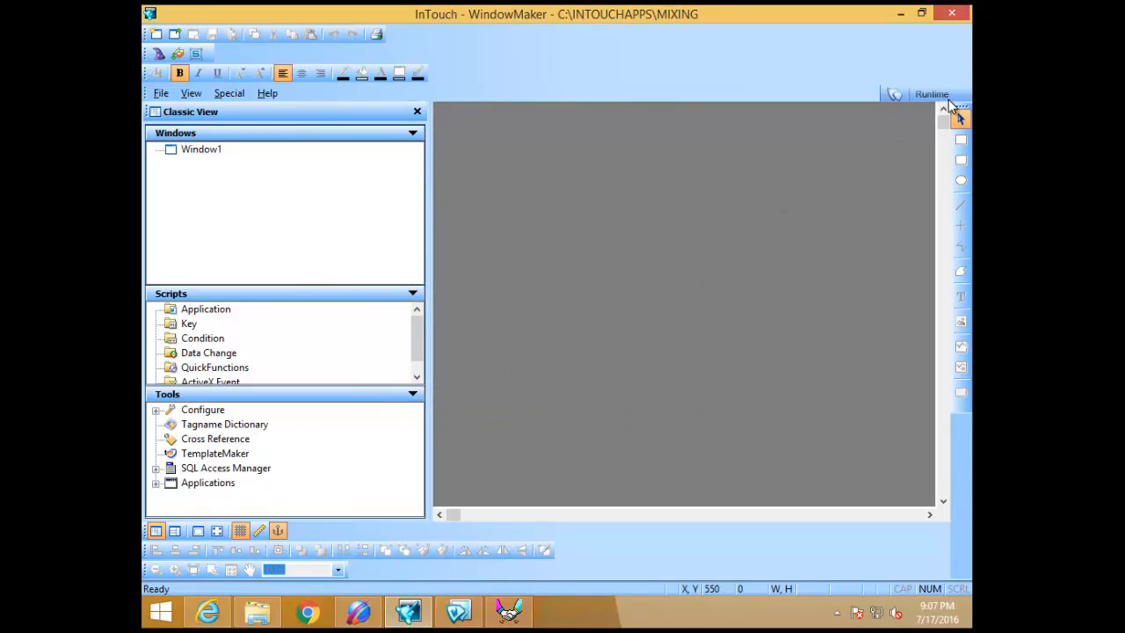
Step: Open Window1 and run the application in WindowViewer
{"action": "double_click", "coordinate": [188, 154]}
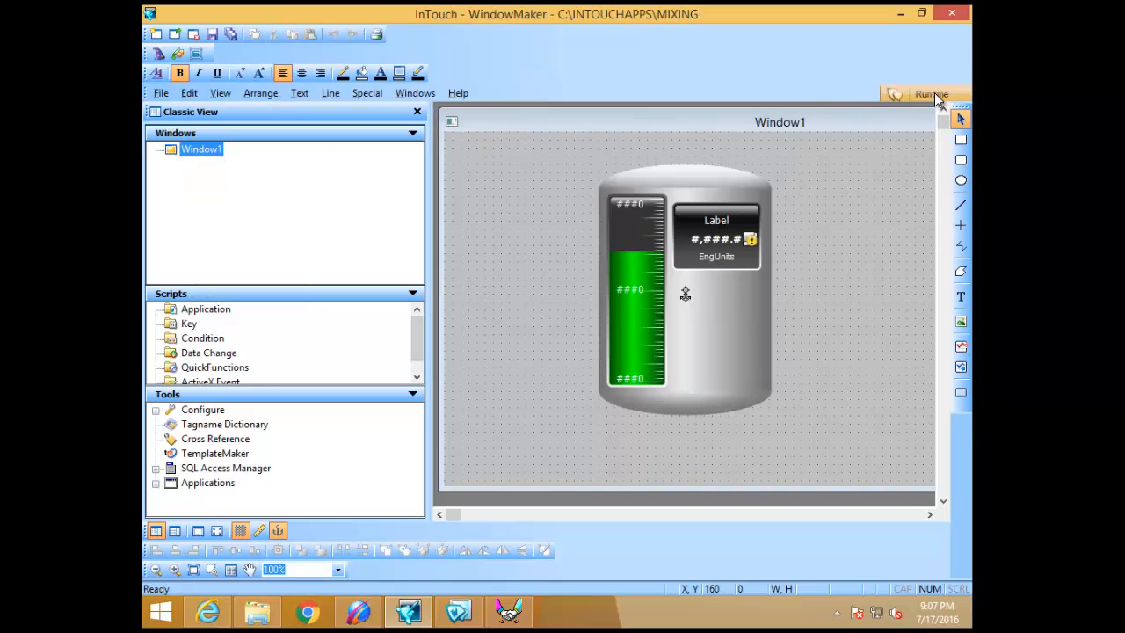
{"action": "left_click", "coordinate": [931, 94]}
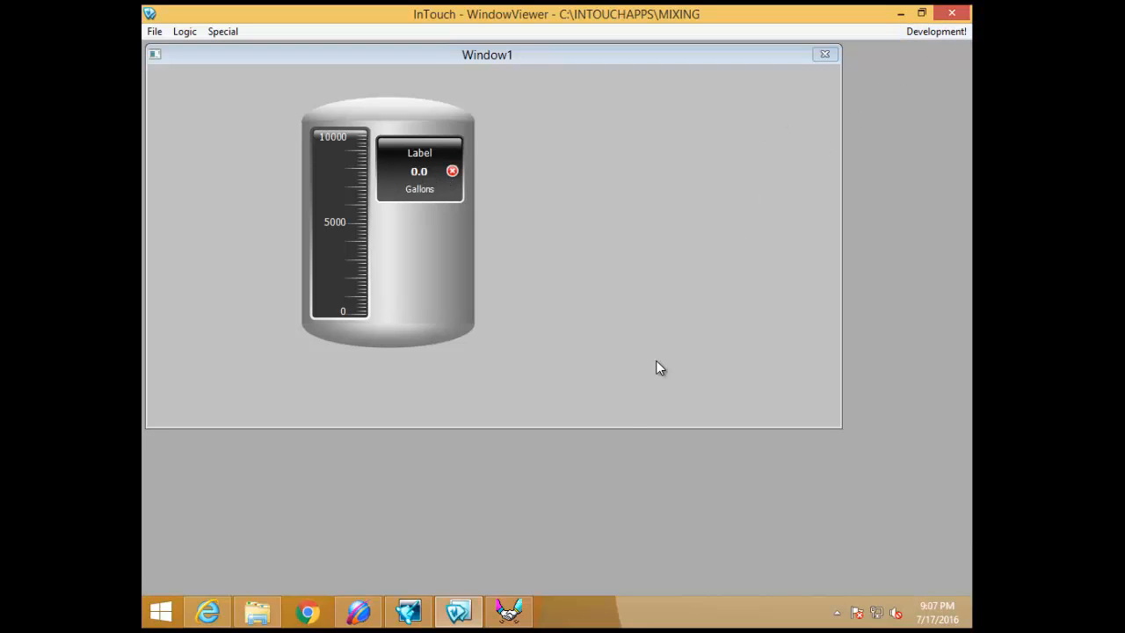
Step: Examine the Mixer1 device group diagnostics of DASGESRTP in the System Management Console, and return to WindowViewer
{"action": "left_click", "coordinate": [368, 613]}
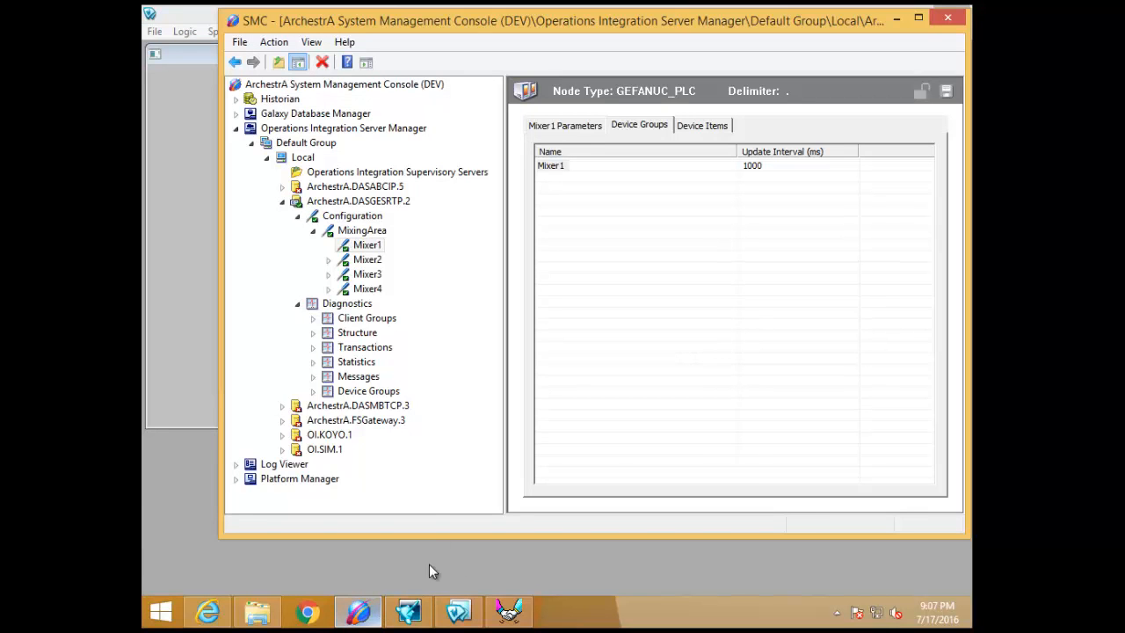
{"action": "left_click", "coordinate": [312, 392]}
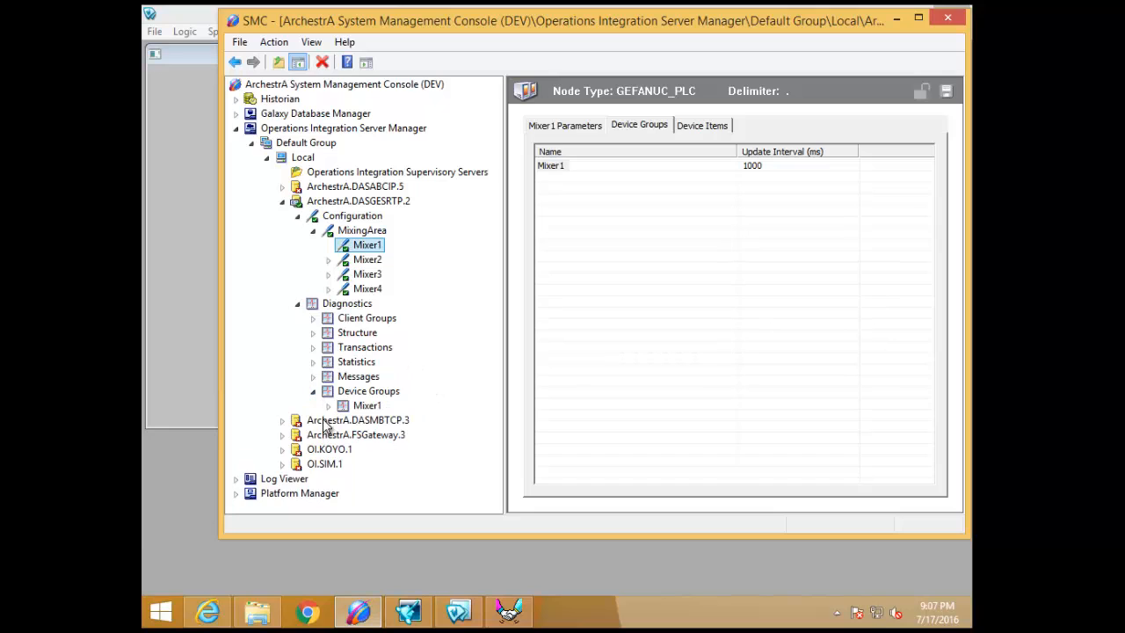
{"action": "left_click", "coordinate": [365, 407]}
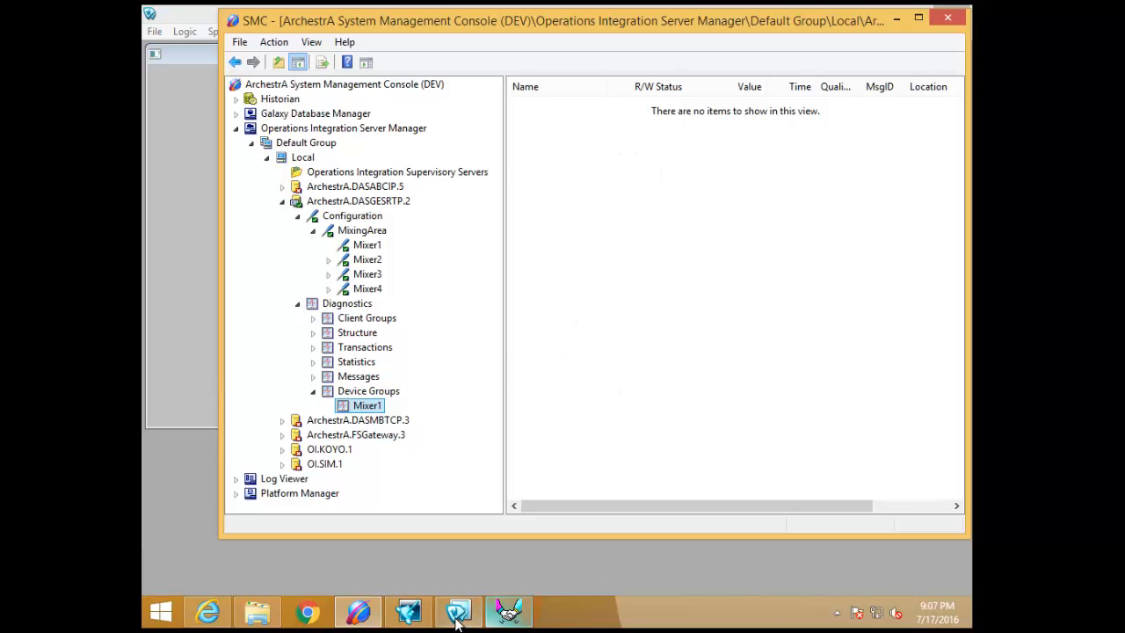
{"action": "mouse_move", "coordinate": [456, 622]}
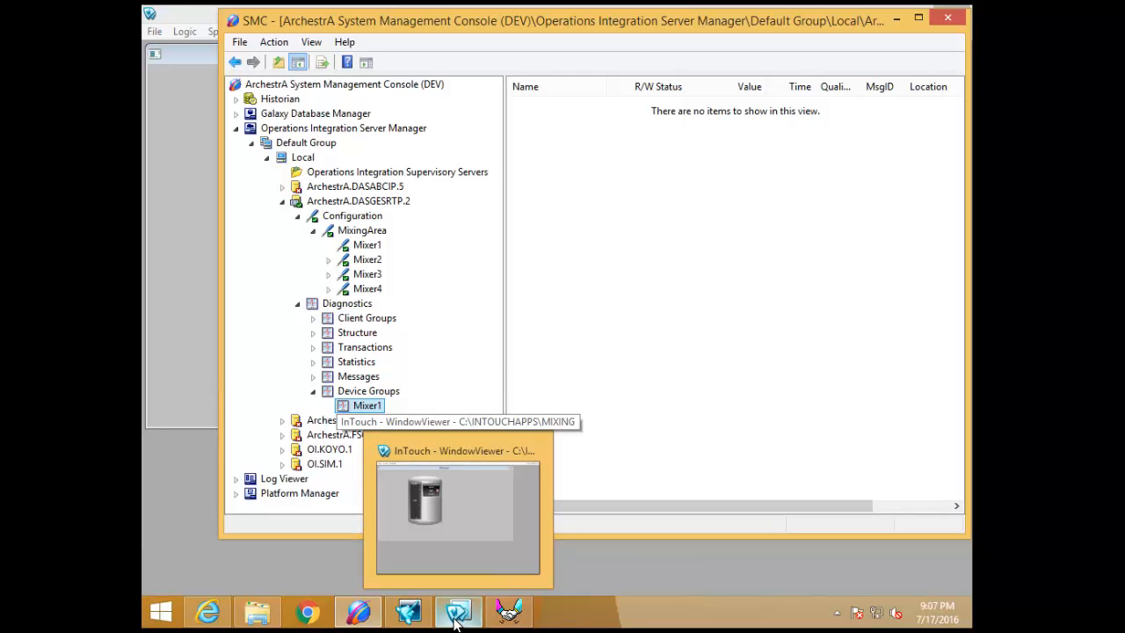
{"action": "left_click", "coordinate": [208, 404]}
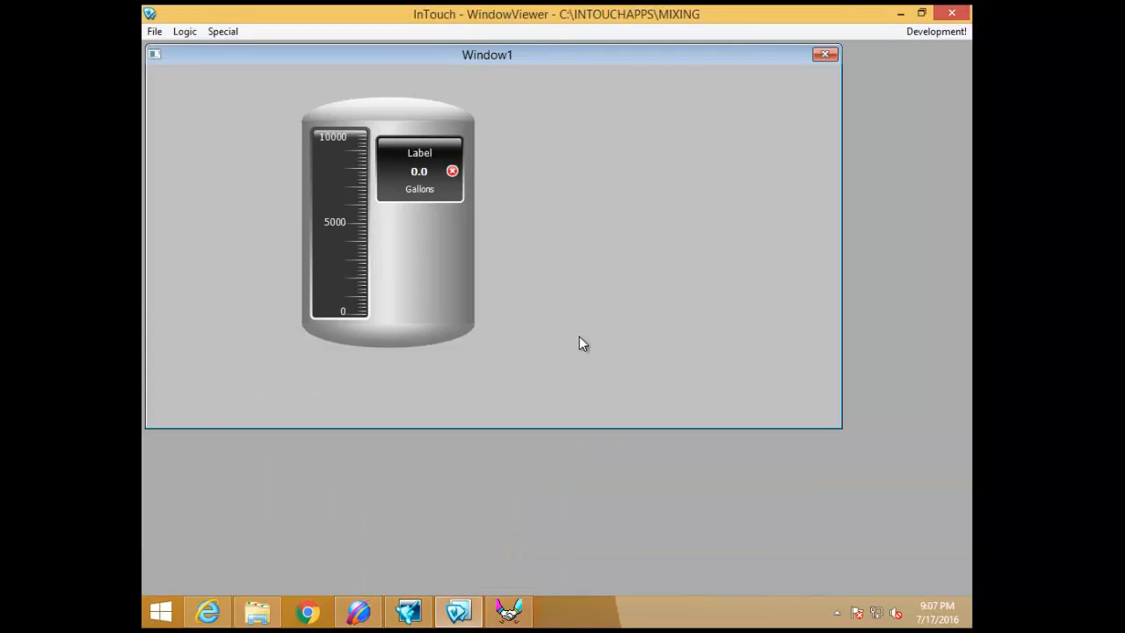
Step: Return to WindowMaker and check the tagname and item name of the Mixer1_Level tag in the Tagname Dictionary
{"action": "left_click", "coordinate": [924, 31]}
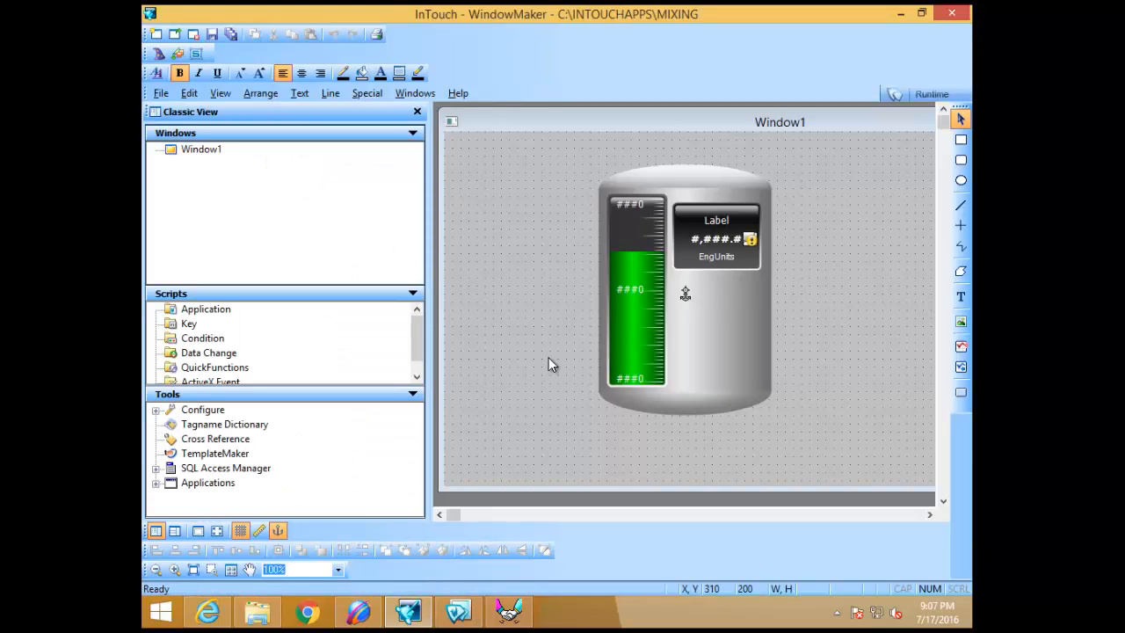
{"action": "double_click", "coordinate": [238, 423]}
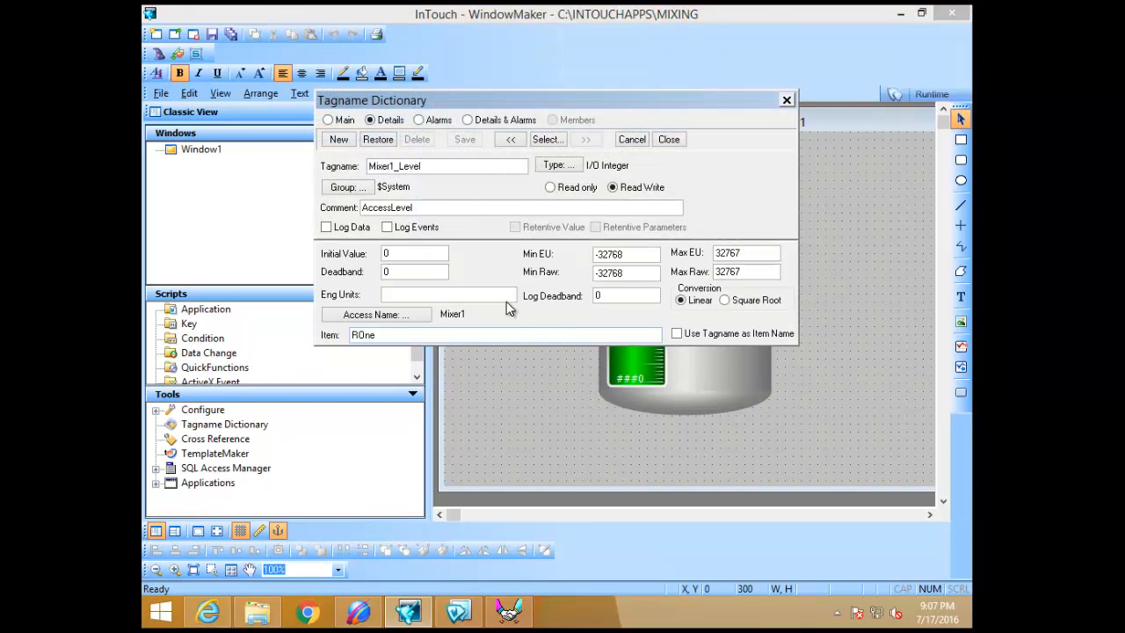
{"action": "left_click", "coordinate": [399, 336]}
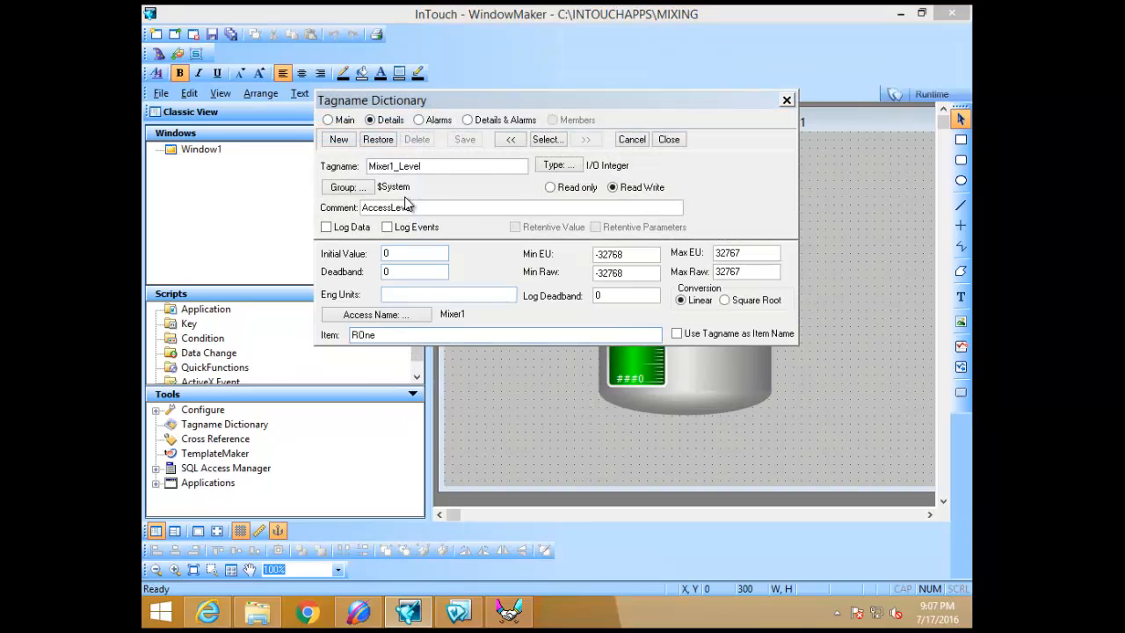
{"action": "left_click_drag", "start_coordinate": [371, 166], "coordinate": [455, 166]}
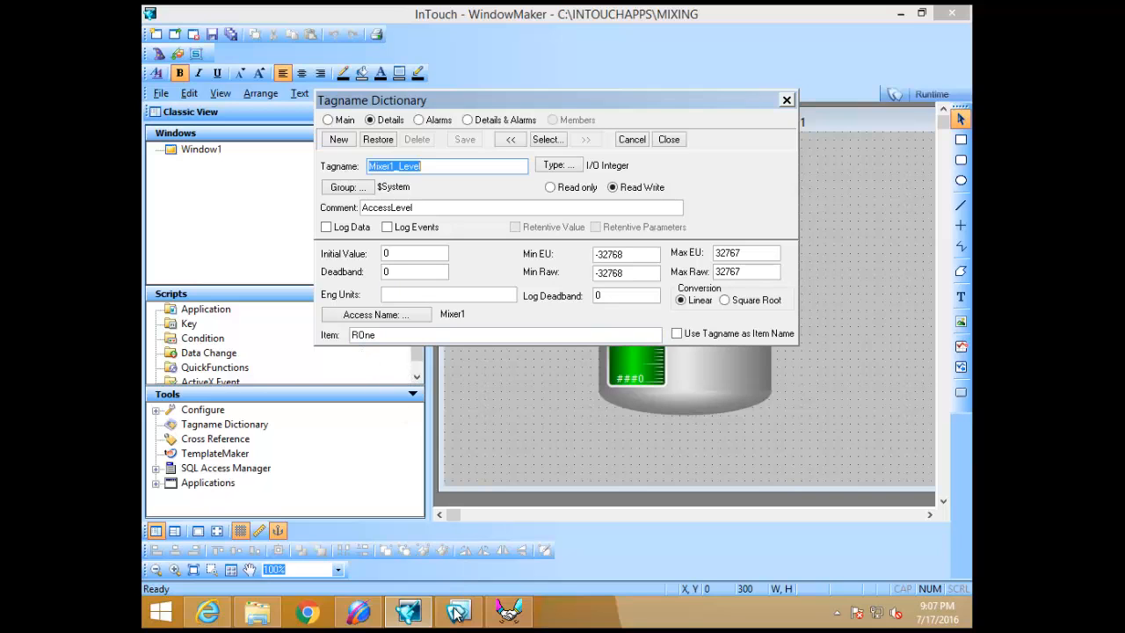
Step: In Wonderware Client, start an AdviseEx on item ROne as an Integer over the Mixer1 connection
{"action": "left_click", "coordinate": [508, 610]}
{"action": "left_click", "coordinate": [452, 139]}
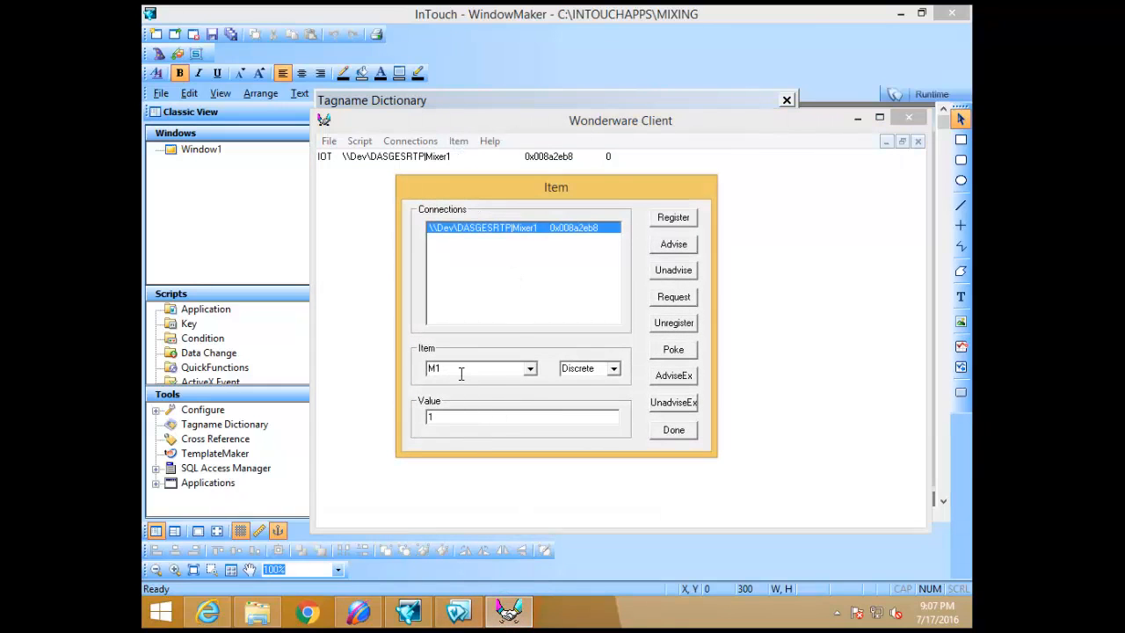
{"action": "double_click", "coordinate": [460, 374]}
{"action": "type", "text": "ROne"}
{"action": "left_click", "coordinate": [614, 368]}
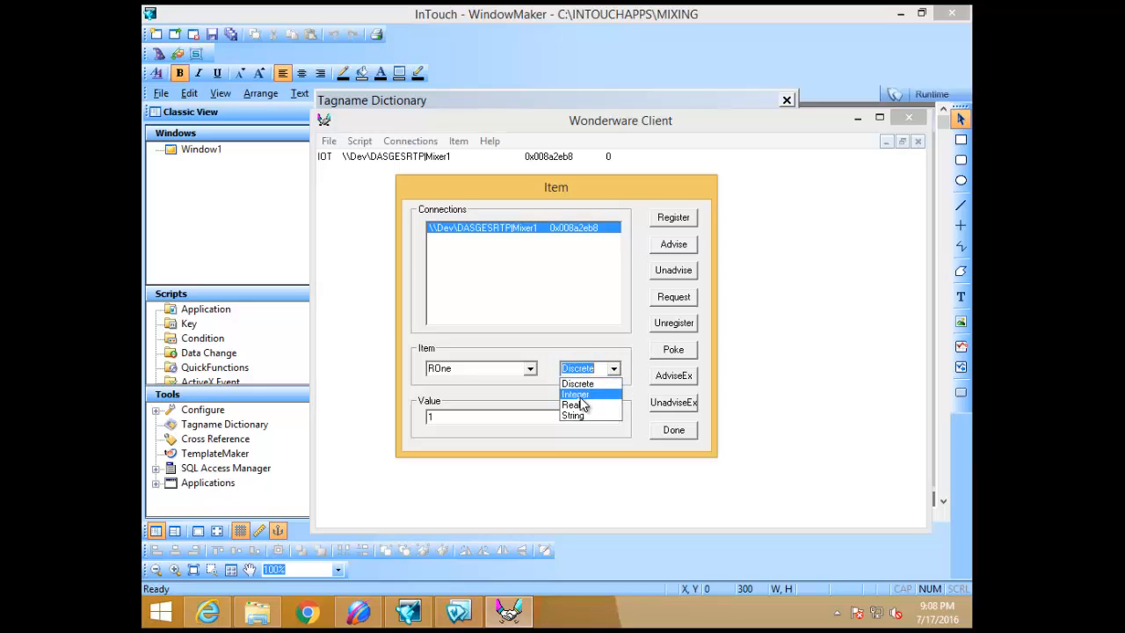
{"action": "left_click", "coordinate": [583, 389]}
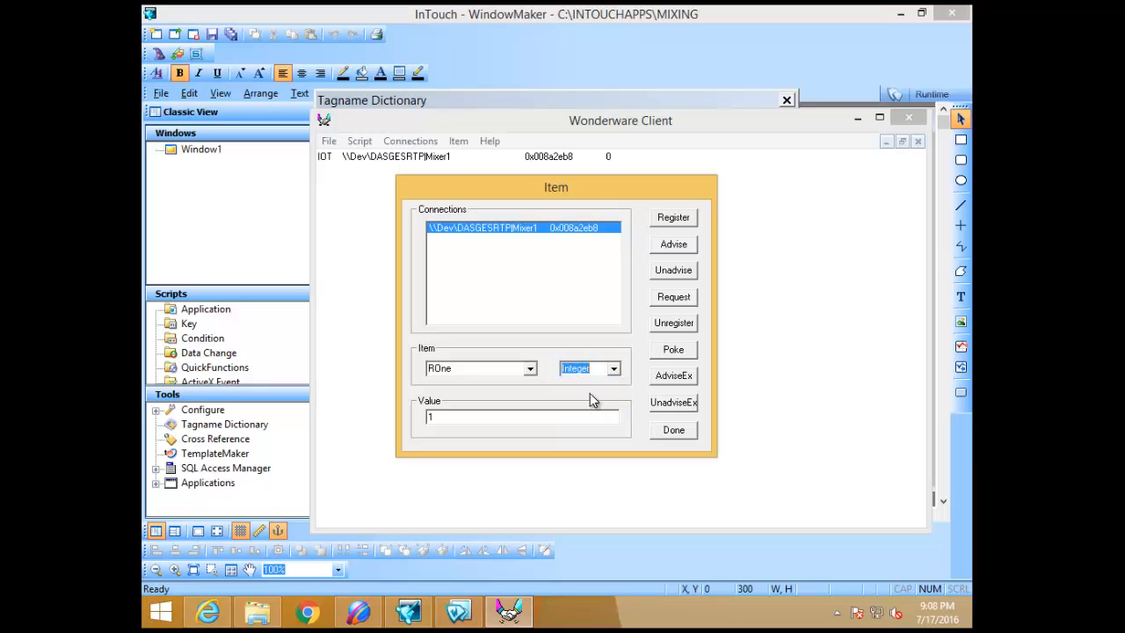
{"action": "left_click", "coordinate": [683, 377]}
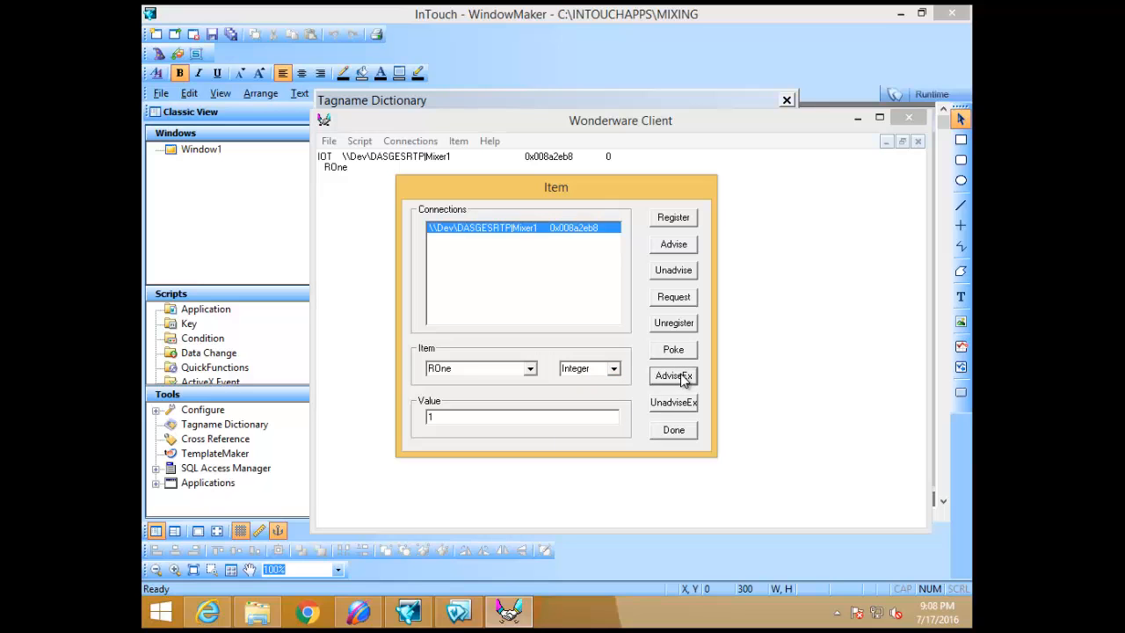
Step: Move the Item dialog clear of the connection list and check the Mixer1 device group diagnostics in the System Management Console
{"action": "left_click_drag", "start_coordinate": [529, 184], "coordinate": [703, 253]}
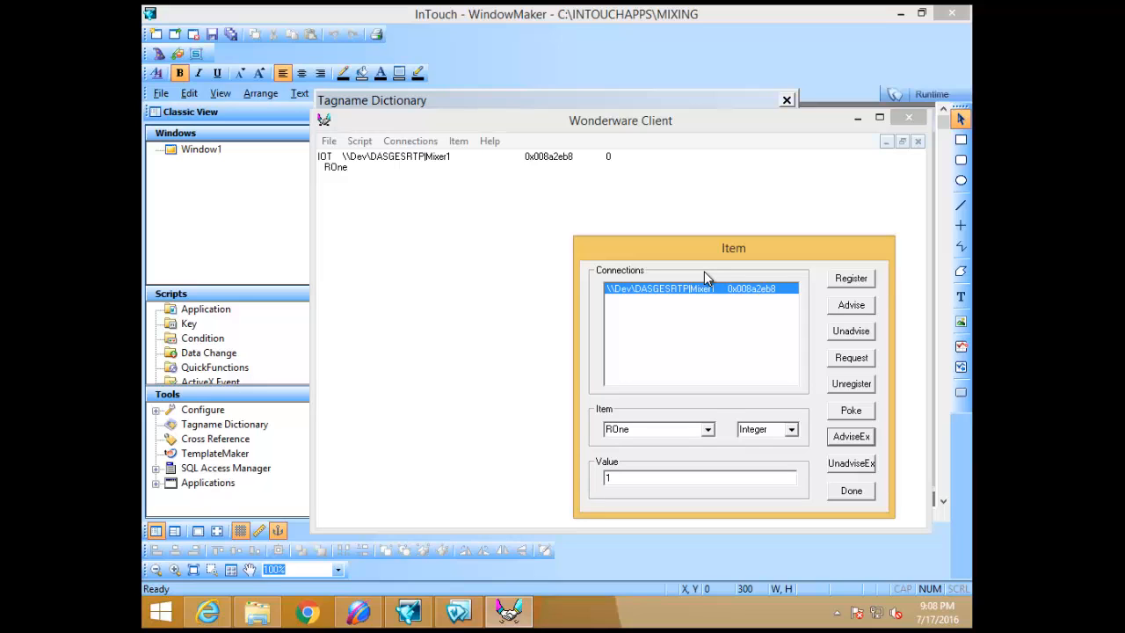
{"action": "left_click", "coordinate": [354, 613]}
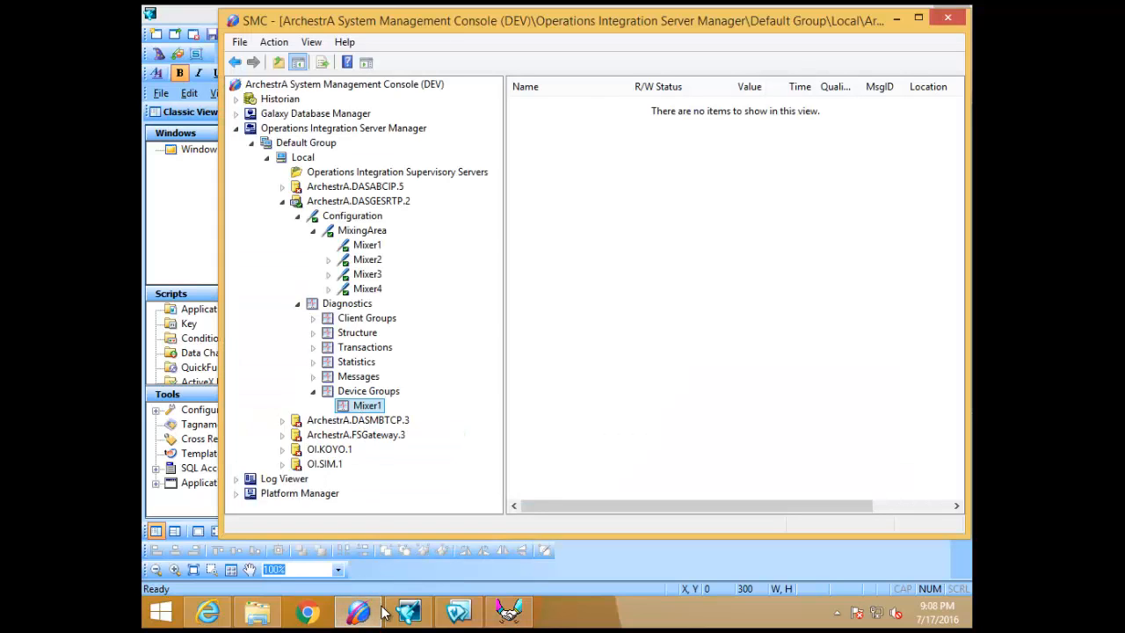
{"action": "left_click", "coordinate": [363, 617]}
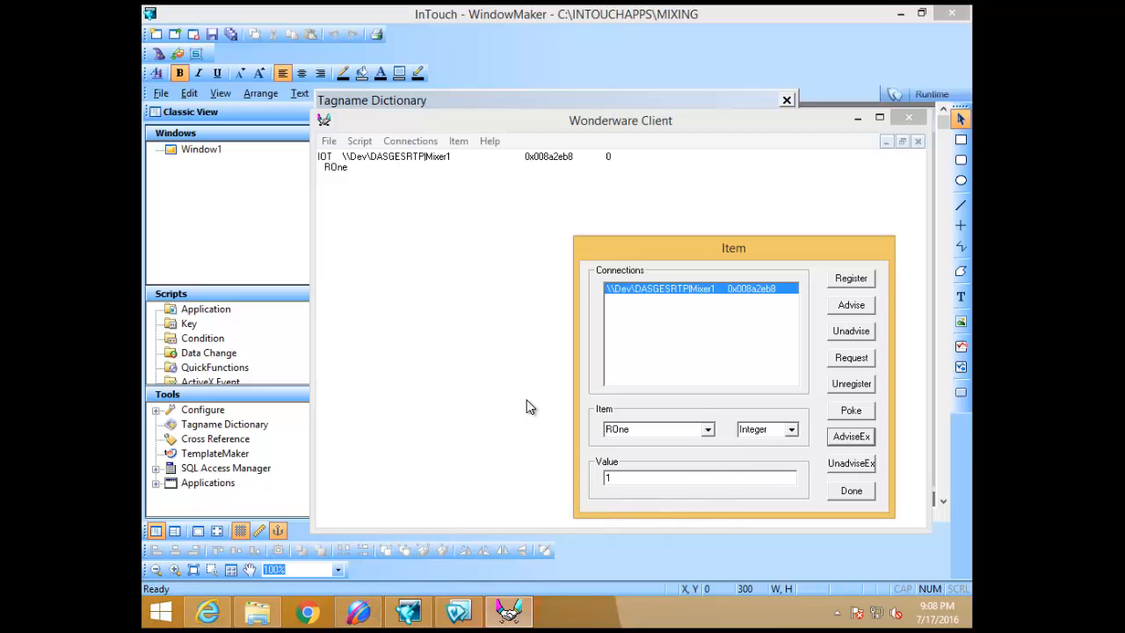
Step: Replace the item name with R1 and start an AdviseEx on it over the Mixer1 connection
{"action": "double_click", "coordinate": [622, 429]}
{"action": "type", "text": "R1"}
{"action": "left_click", "coordinate": [842, 439]}
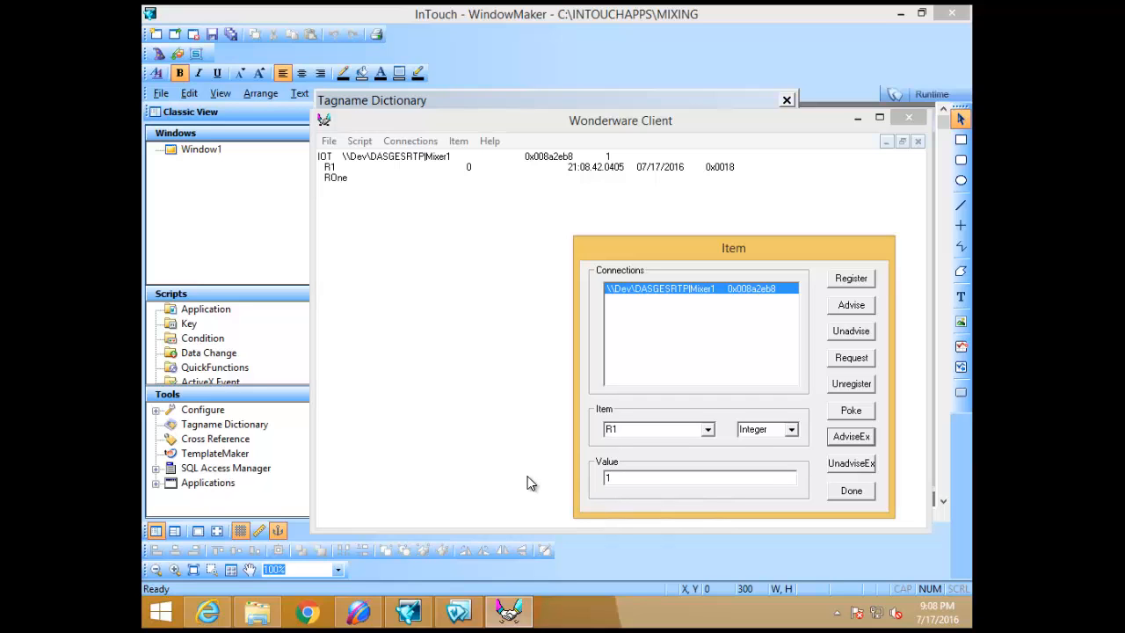
Step: Examine item R1 in the Mixer1 device group diagnostics of DASGESRTP, and compare it with the item reading in Wonderware Client
{"action": "left_click", "coordinate": [344, 617]}
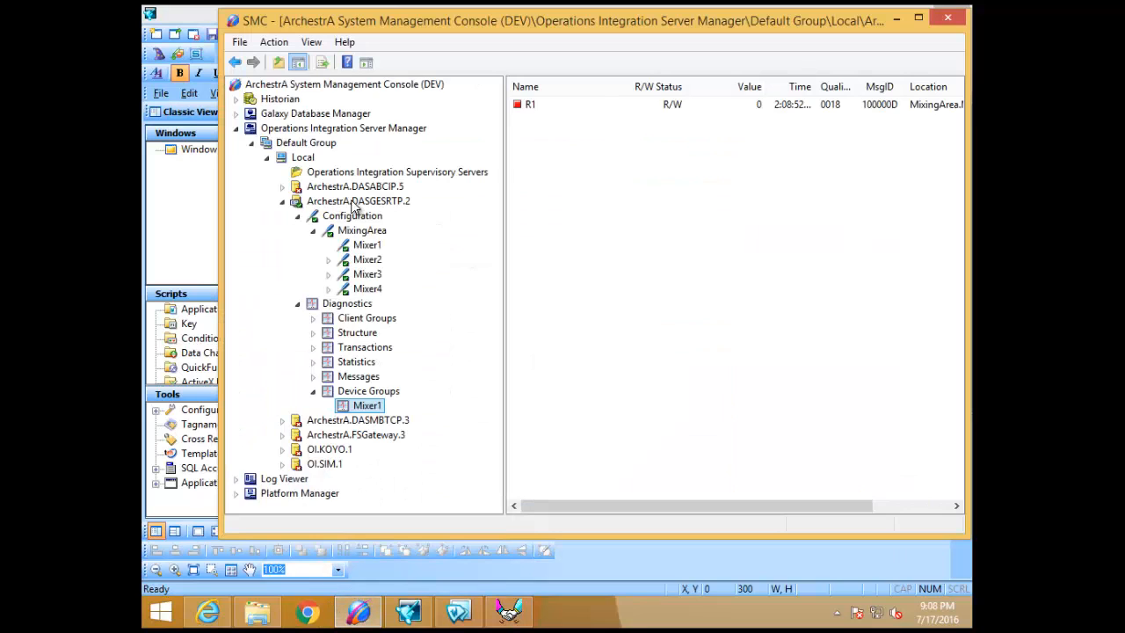
{"action": "left_click", "coordinate": [356, 202]}
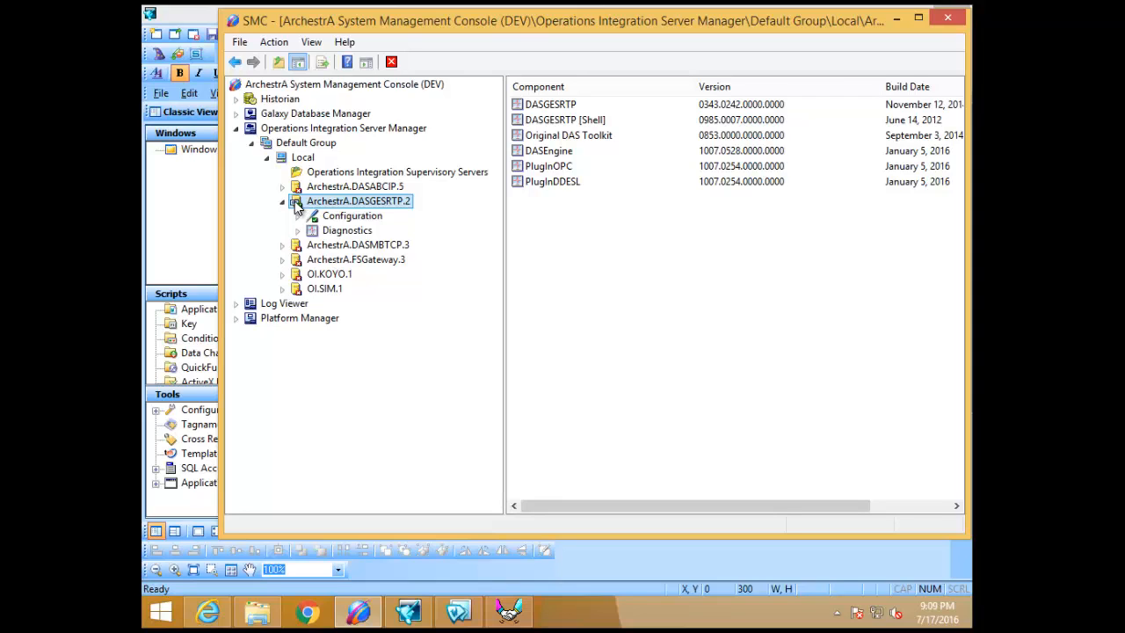
{"action": "right_click", "coordinate": [309, 205]}
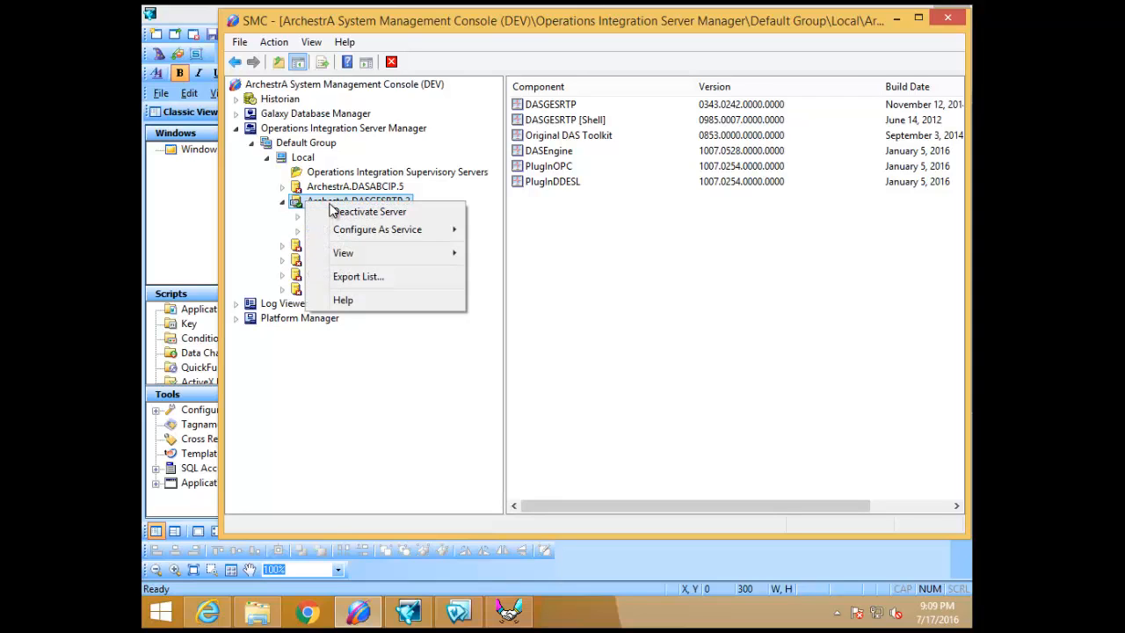
{"action": "left_click", "coordinate": [297, 231]}
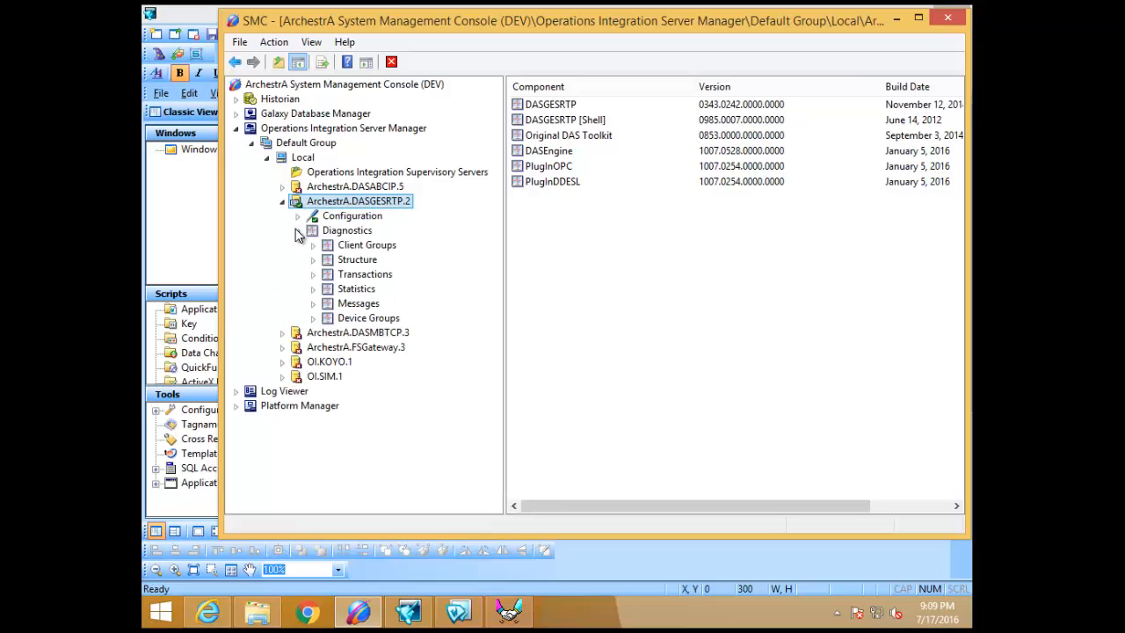
{"action": "left_click", "coordinate": [313, 318]}
{"action": "left_click", "coordinate": [365, 319]}
{"action": "left_click", "coordinate": [362, 334]}
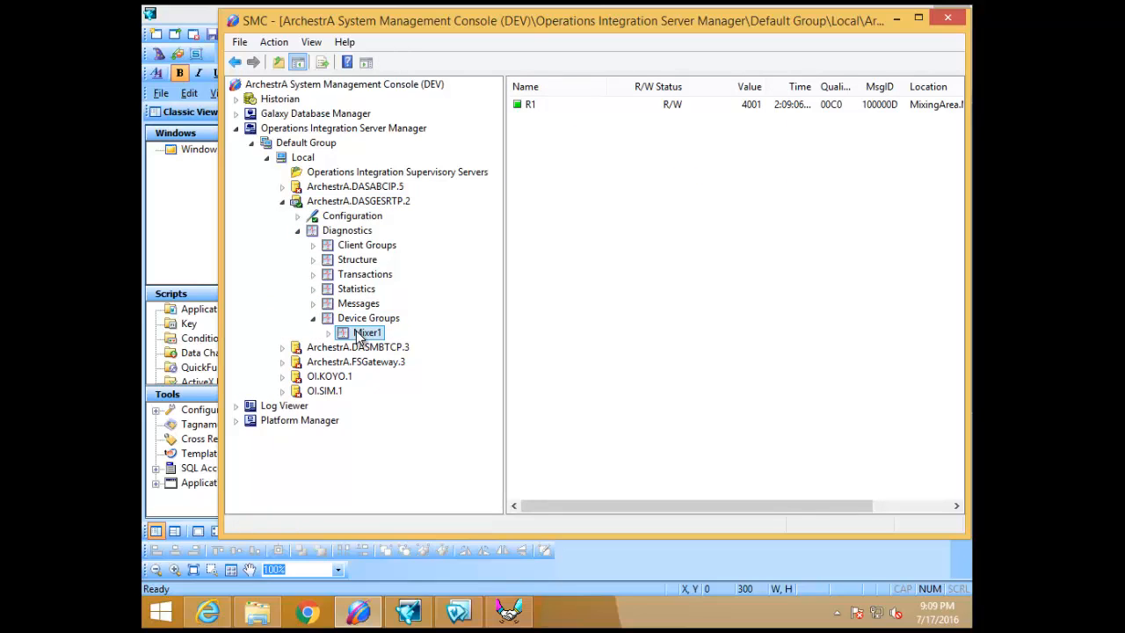
{"action": "left_click", "coordinate": [509, 611]}
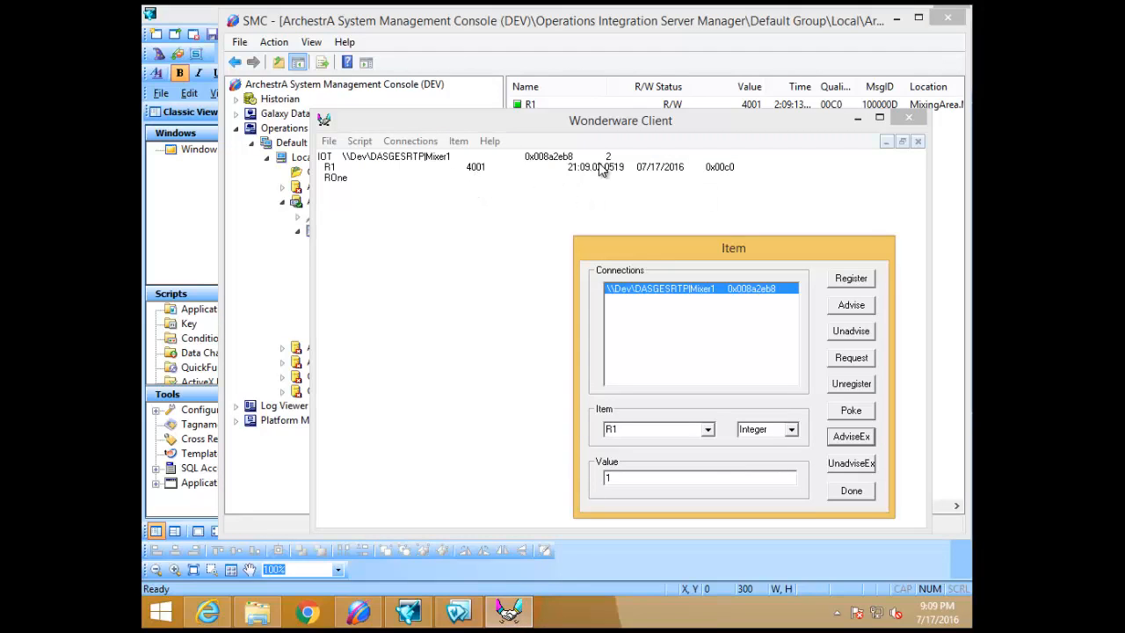
Step: In WindowMaker, set the Mixer1_Level tag's item name to R1, save and close the Tagname Dictionary, and switch the application to runtime
{"action": "left_click", "coordinate": [409, 610]}
{"action": "left_click", "coordinate": [392, 335]}
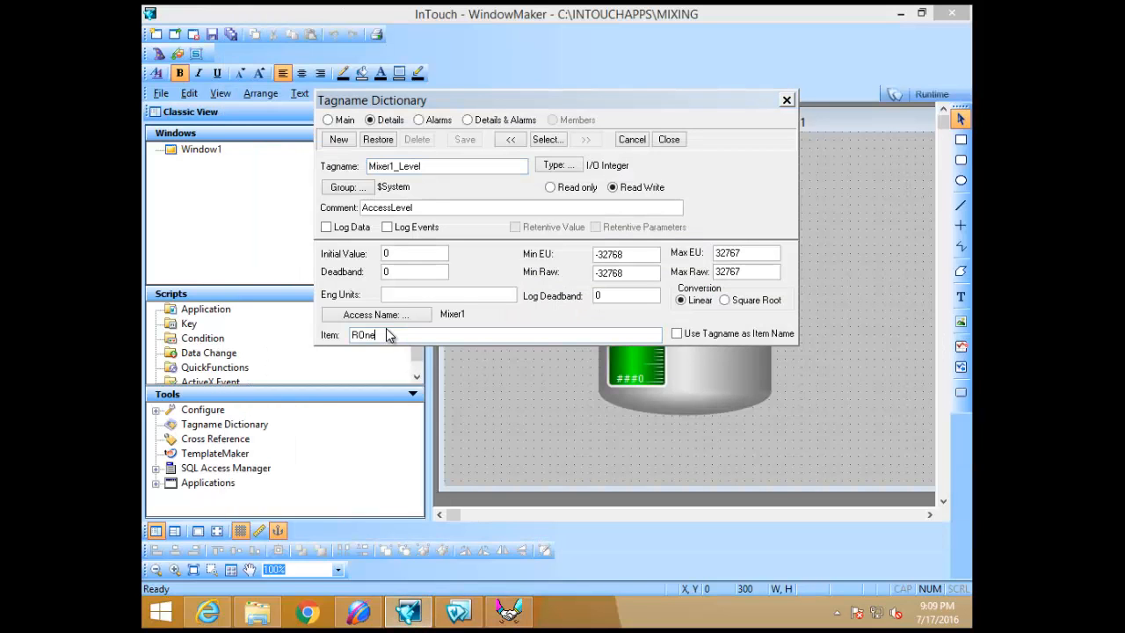
{"action": "key", "text": "BackSpace"}
{"action": "key", "text": "BackSpace"}
{"action": "key", "text": "BackSpace"}
{"action": "type", "text": "1"}
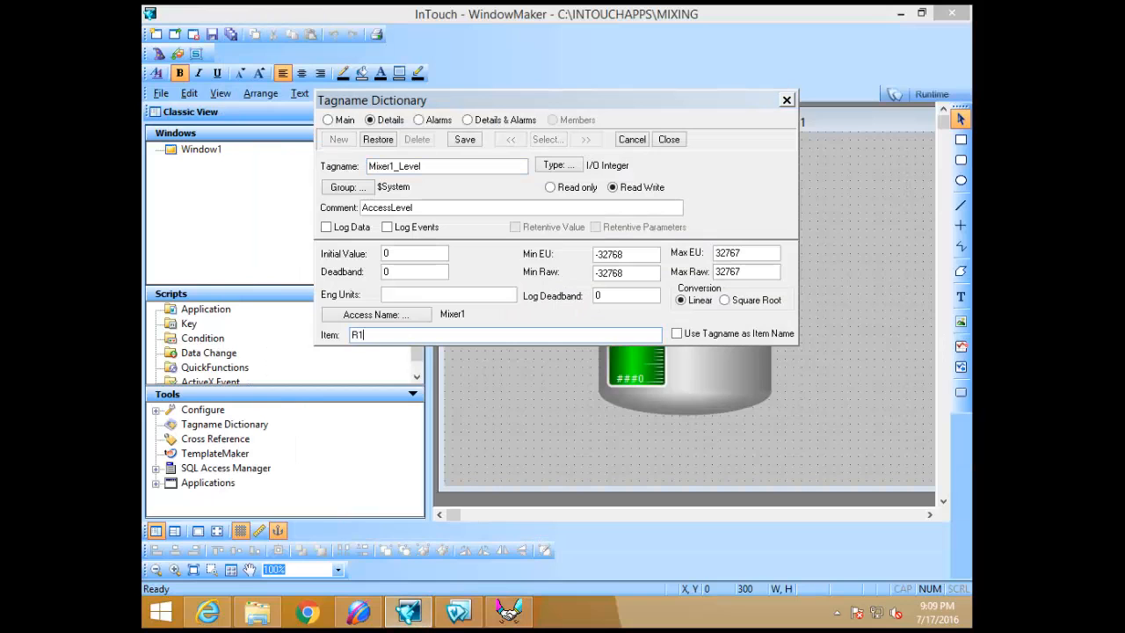
{"action": "left_click", "coordinate": [465, 140]}
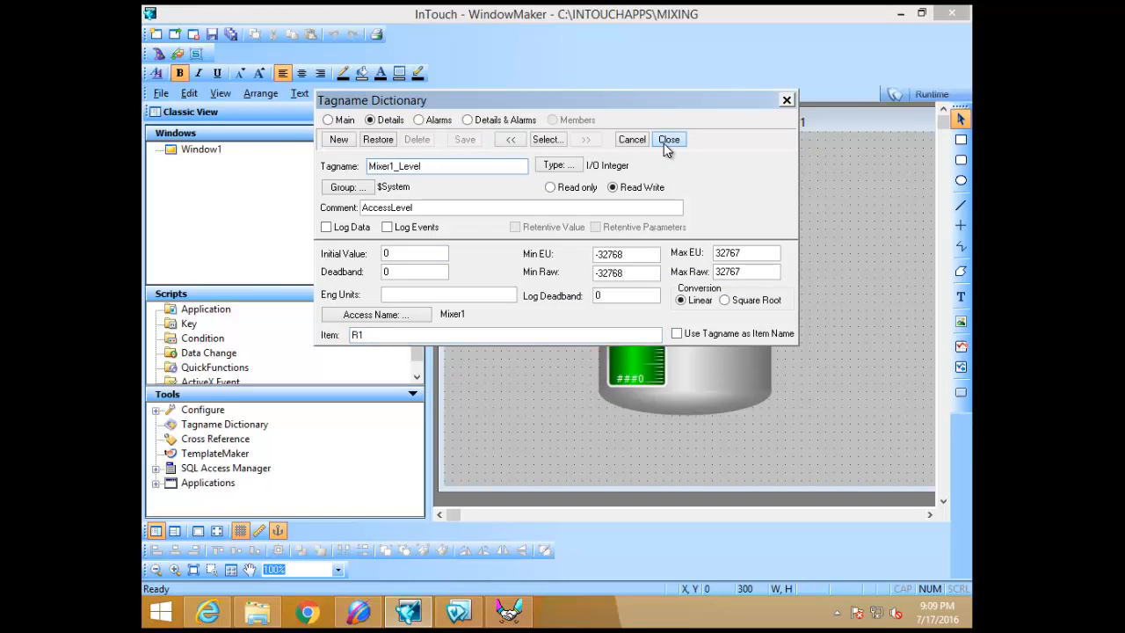
{"action": "left_click", "coordinate": [668, 140]}
{"action": "left_click", "coordinate": [920, 93]}
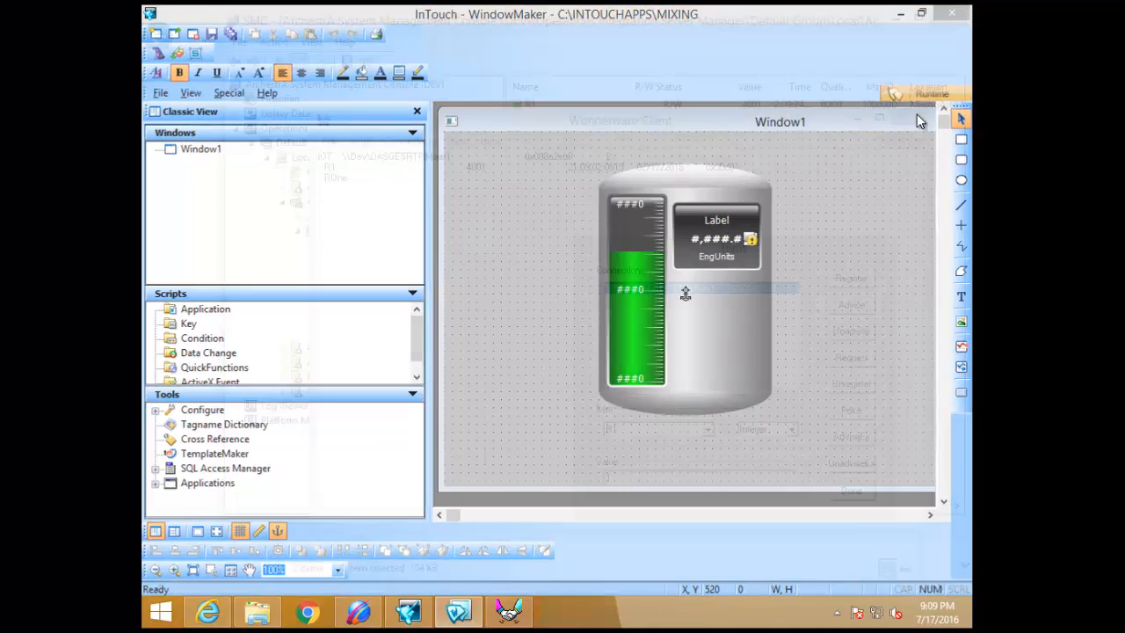